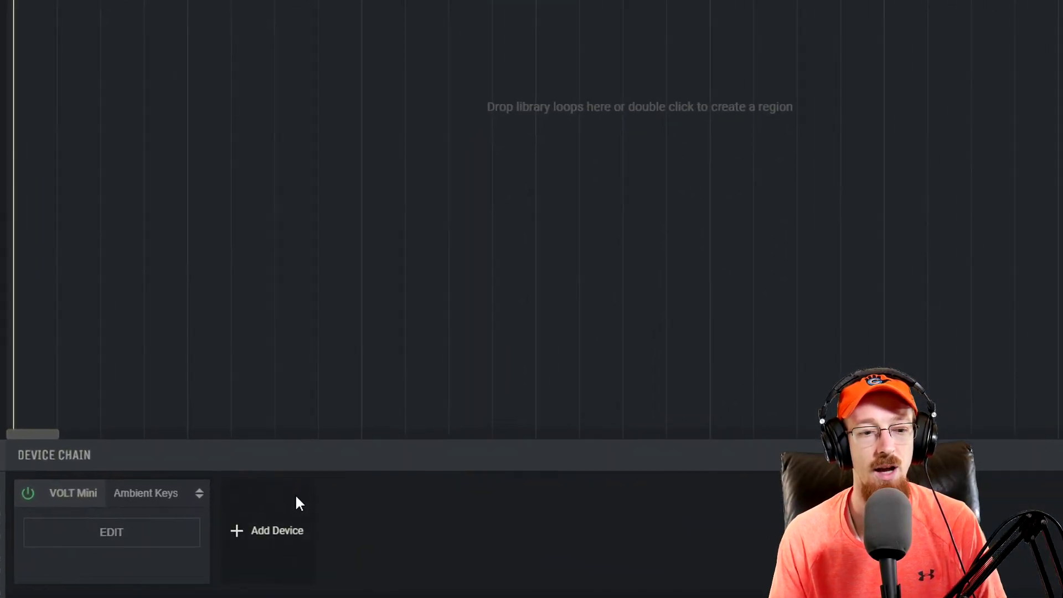
Step: Add a VST/Remote Beta instrument to the track's device chain
click(277, 530)
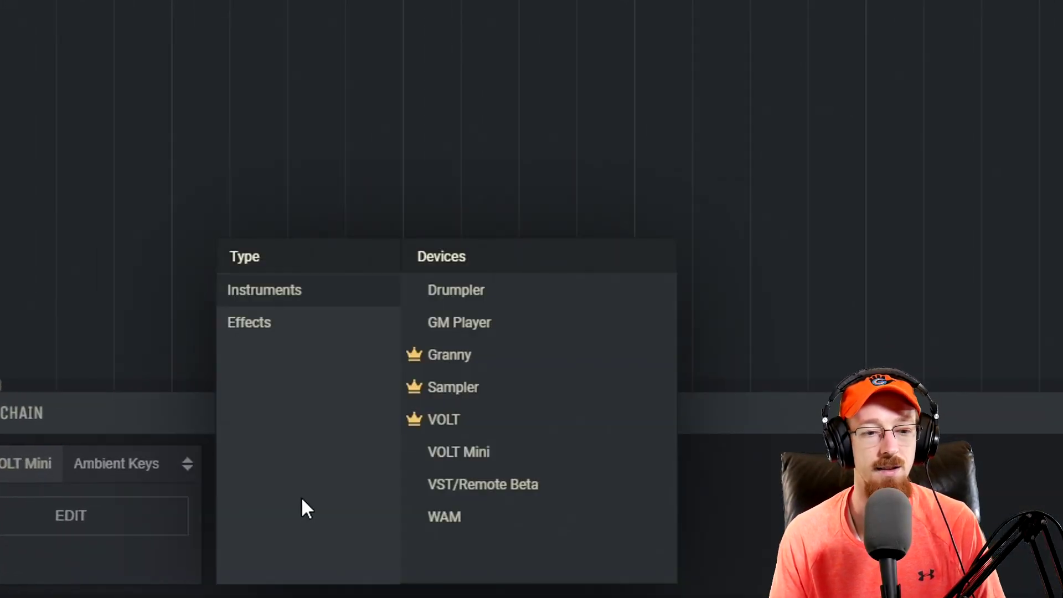
click(504, 487)
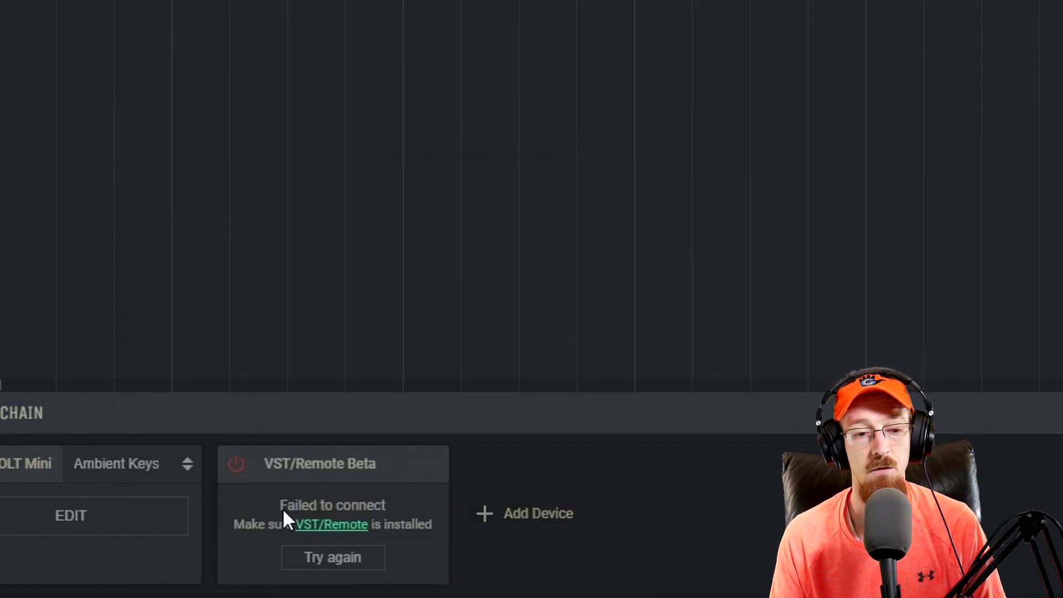
Step: View the VST/Remote download page linked from the device, and return to the studio
click(339, 527)
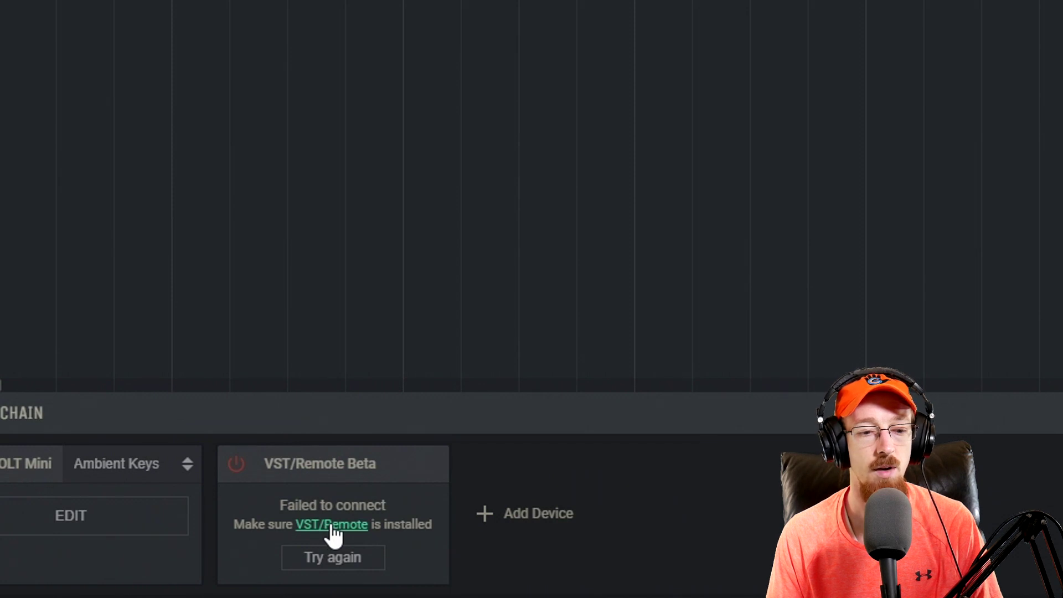
click(332, 525)
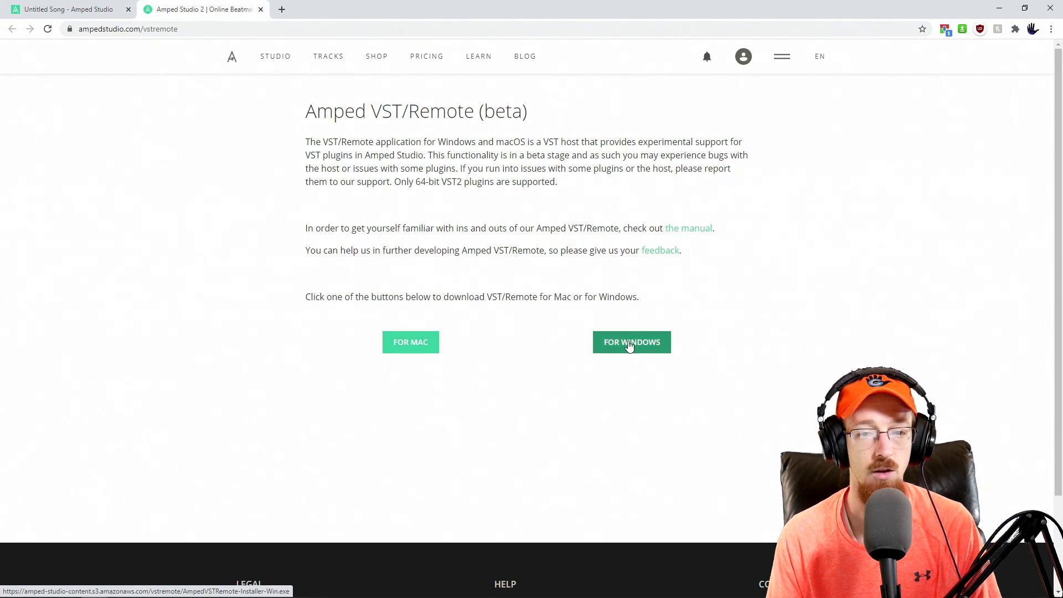
click(260, 9)
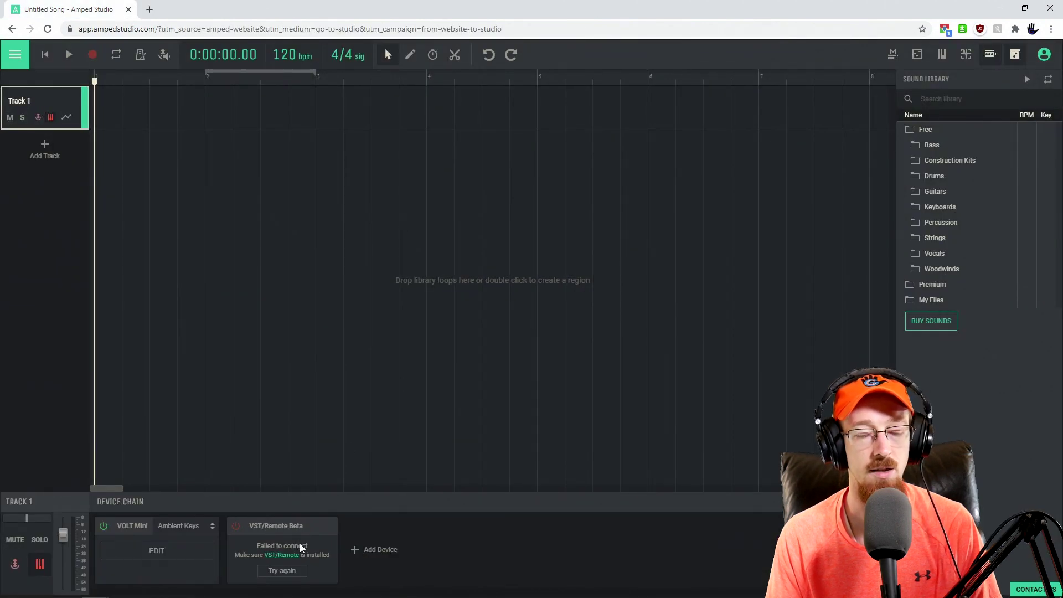
Step: Open the Getting Started manual, search it for "vst" and go to the VST/Remote (experimental) article
click(16, 55)
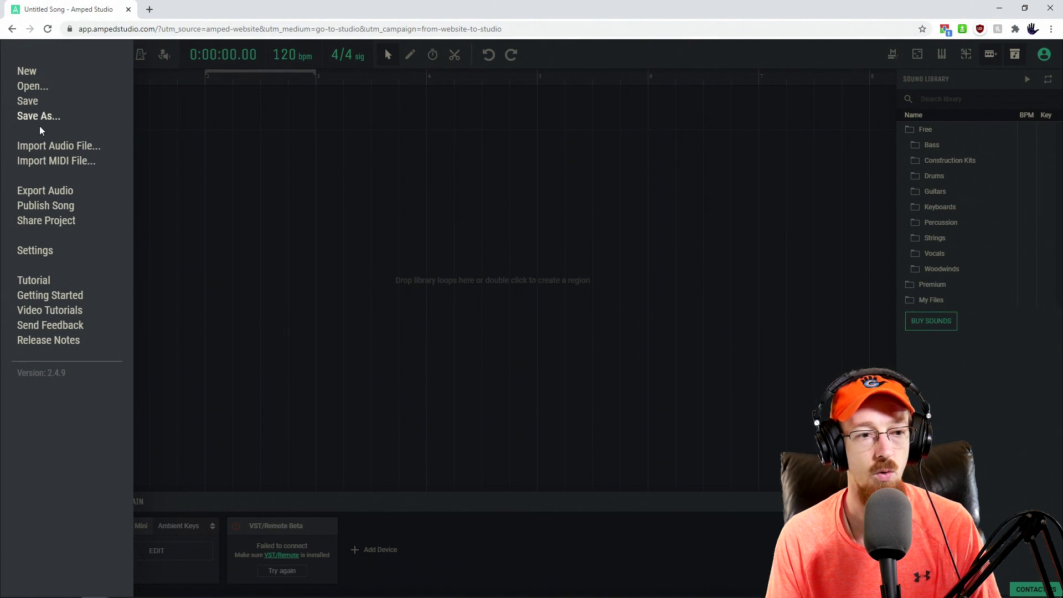
click(49, 296)
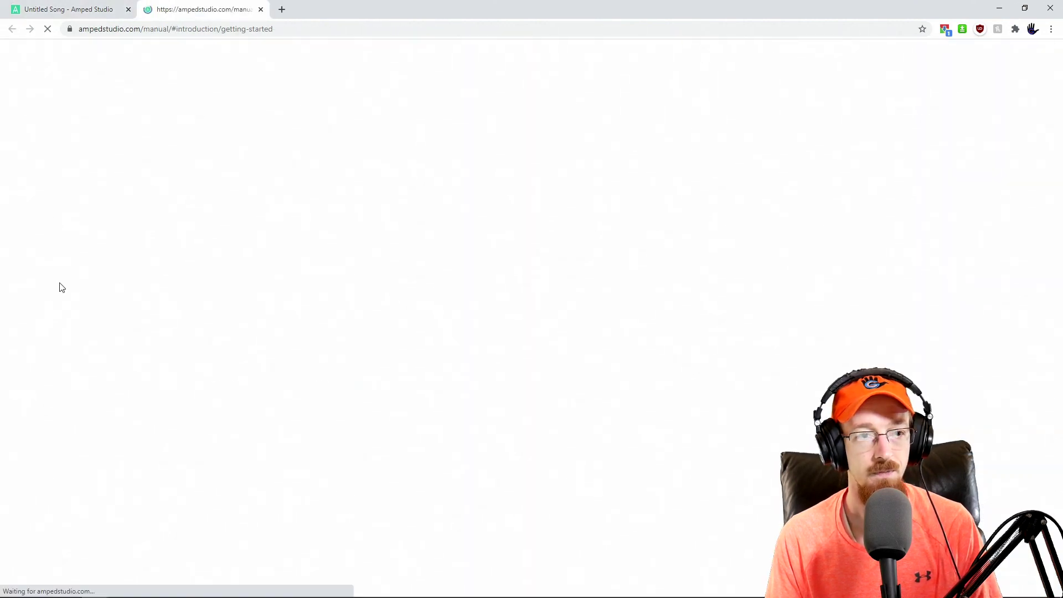
click(88, 103)
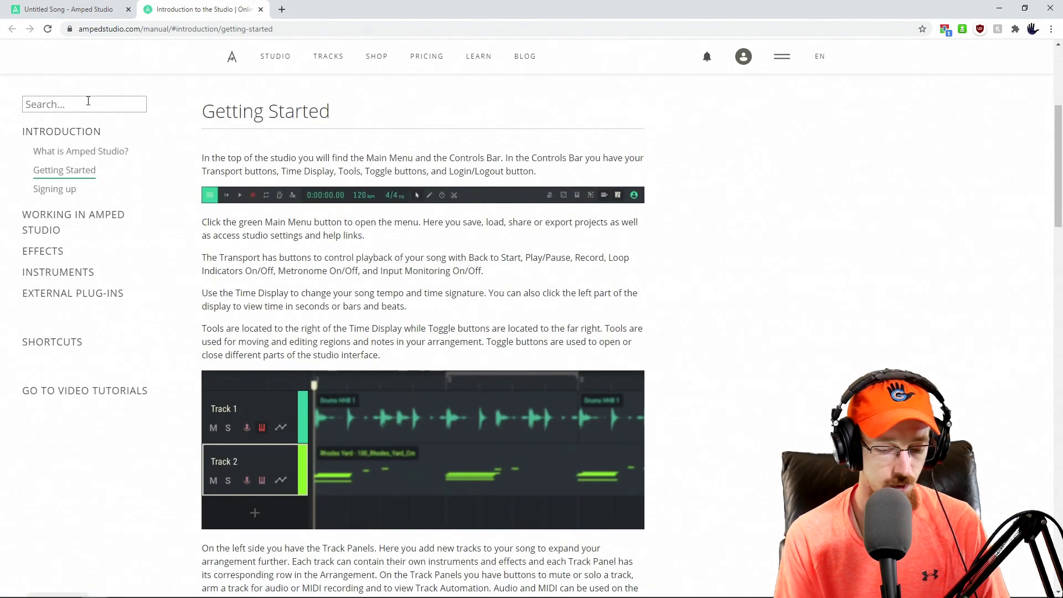
text(vst)
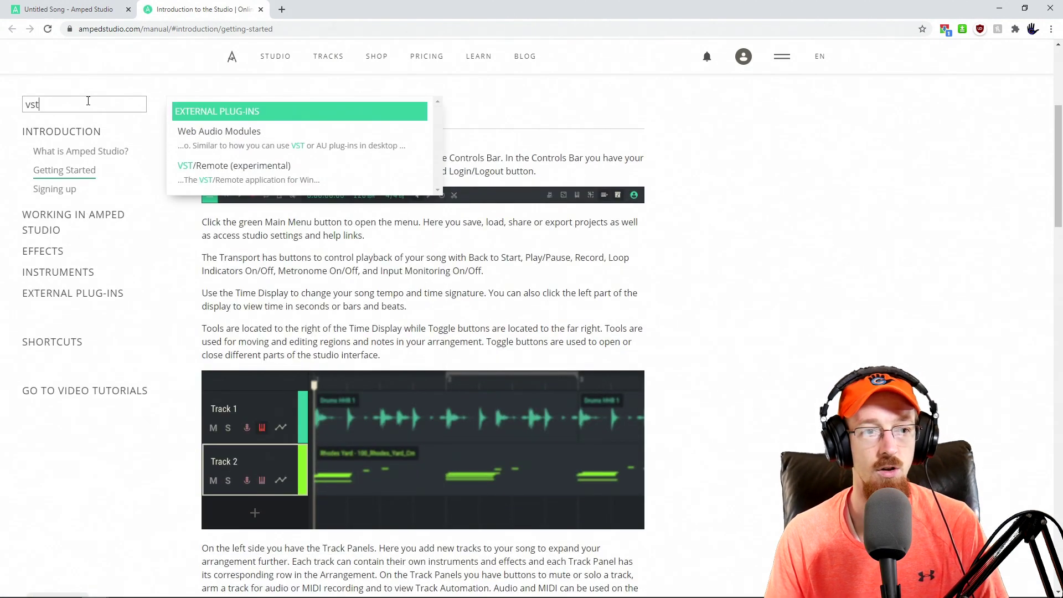
click(242, 167)
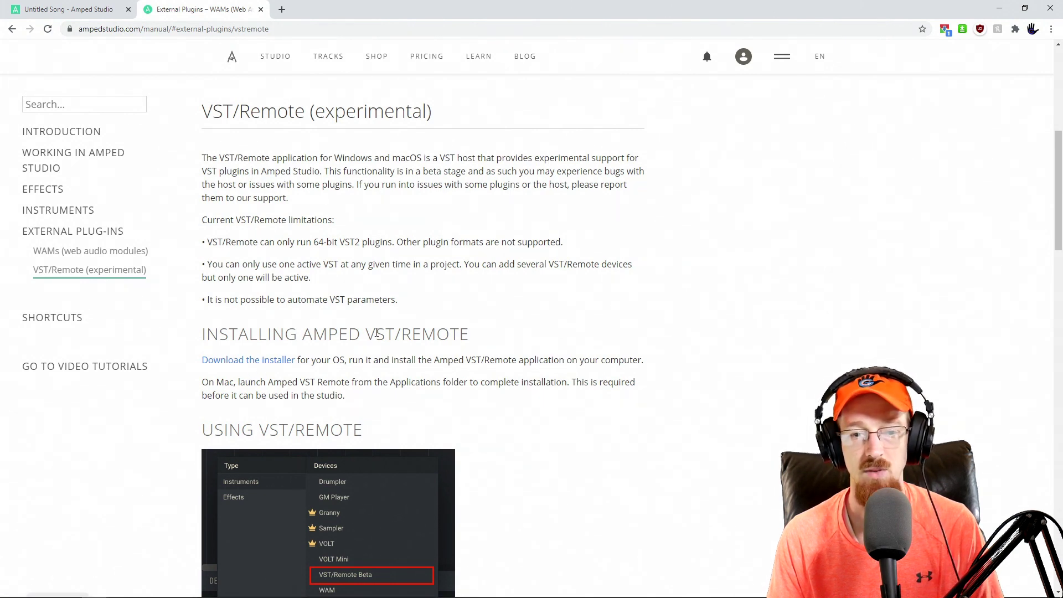
Step: Download the Windows VST/Remote installer from the manual's installer link and run it past the SmartScreen block
click(259, 363)
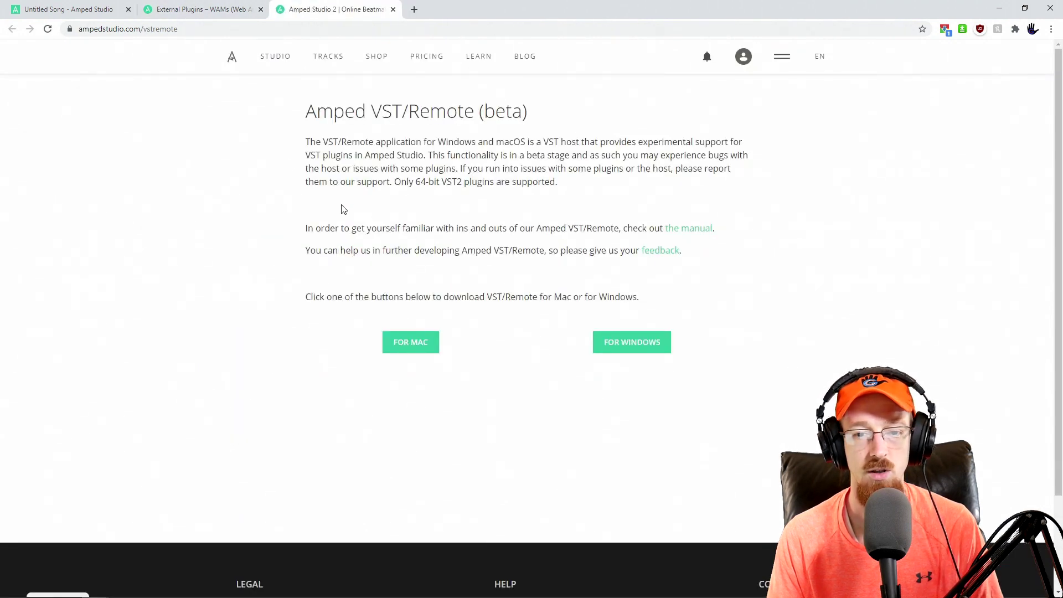
click(643, 344)
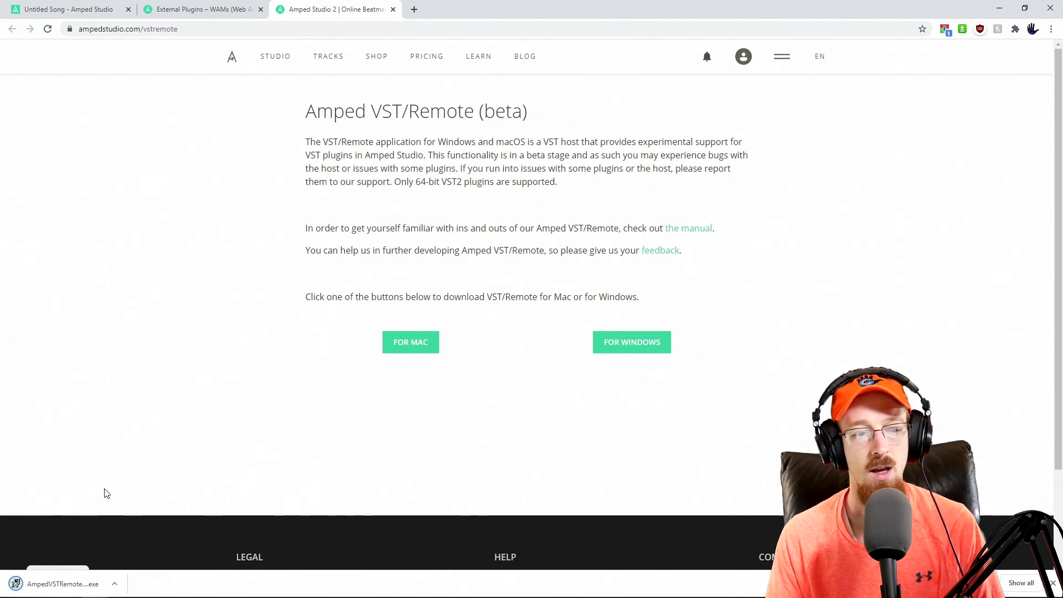
click(58, 583)
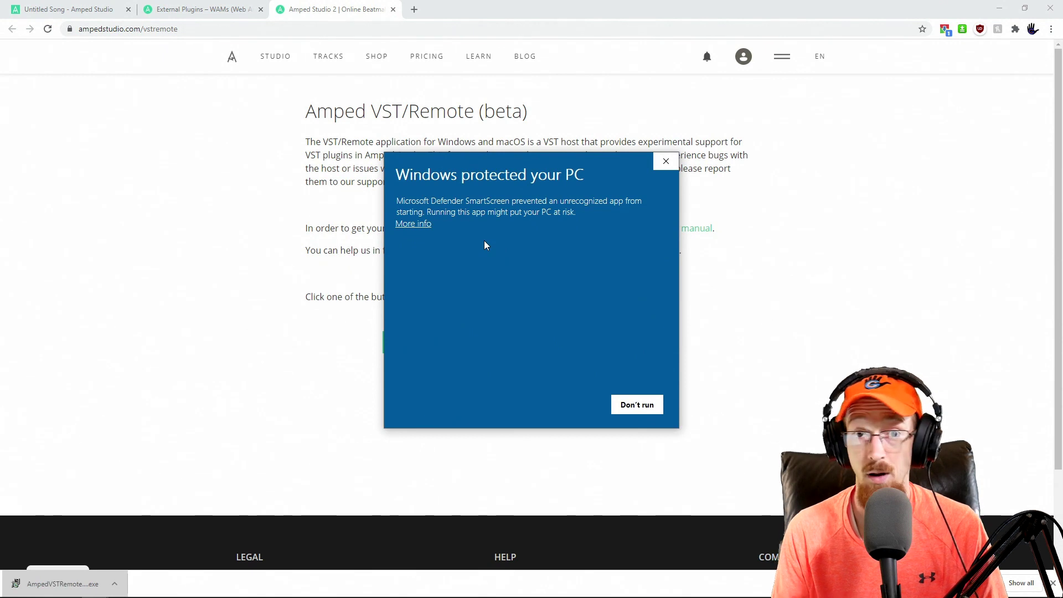
click(429, 223)
click(556, 411)
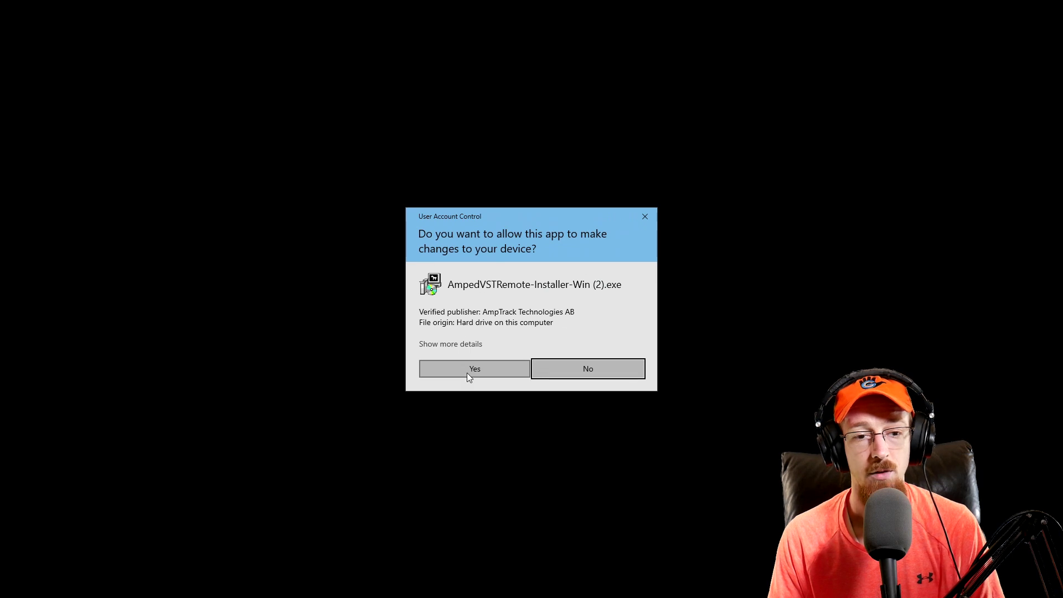
Step: Allow the installer to make changes and install Amped VST/Remote in the default destination folder
click(470, 368)
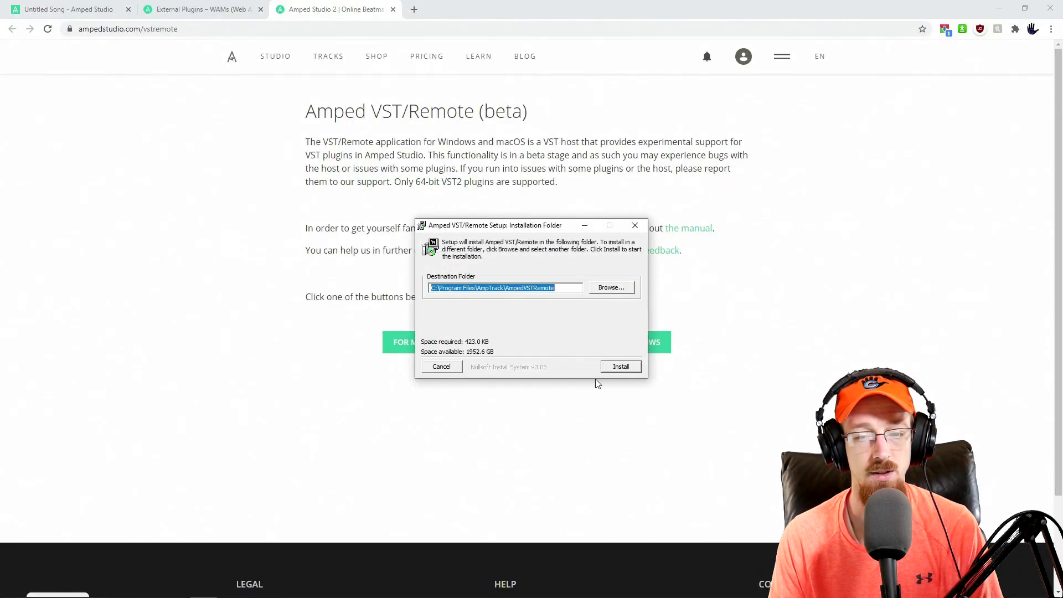
click(617, 371)
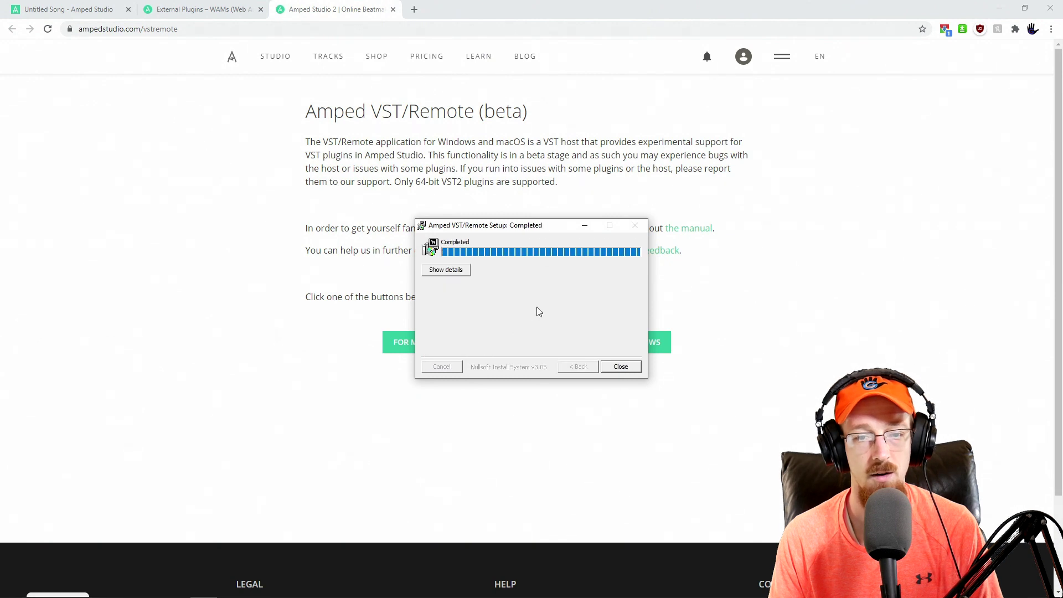
click(621, 367)
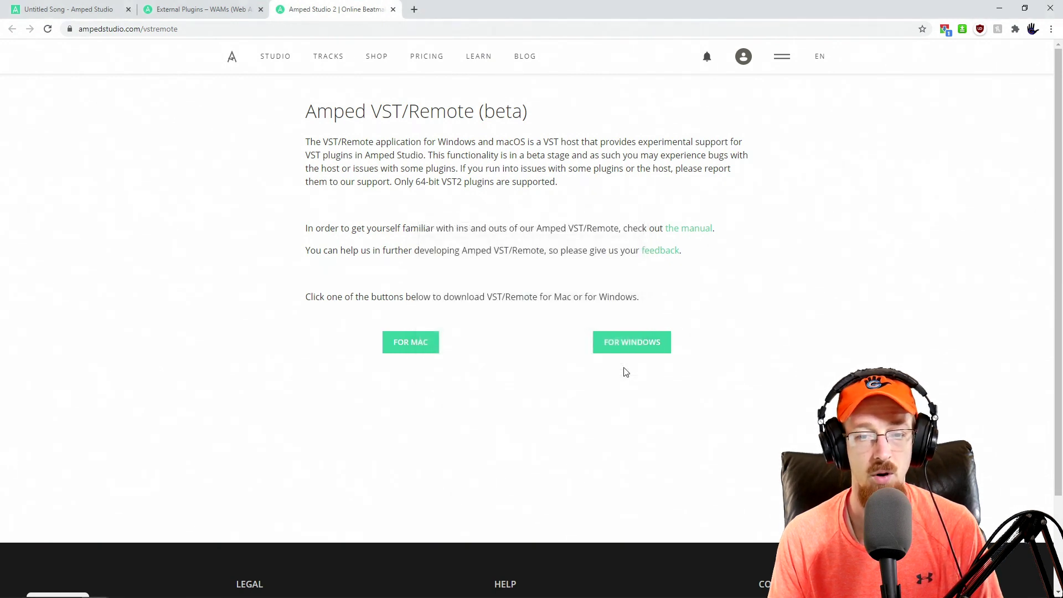
Step: Close the download and manual pages, and reconnect the VST/Remote Beta device by allowing AmpedVSTRemote.exe to open
click(393, 10)
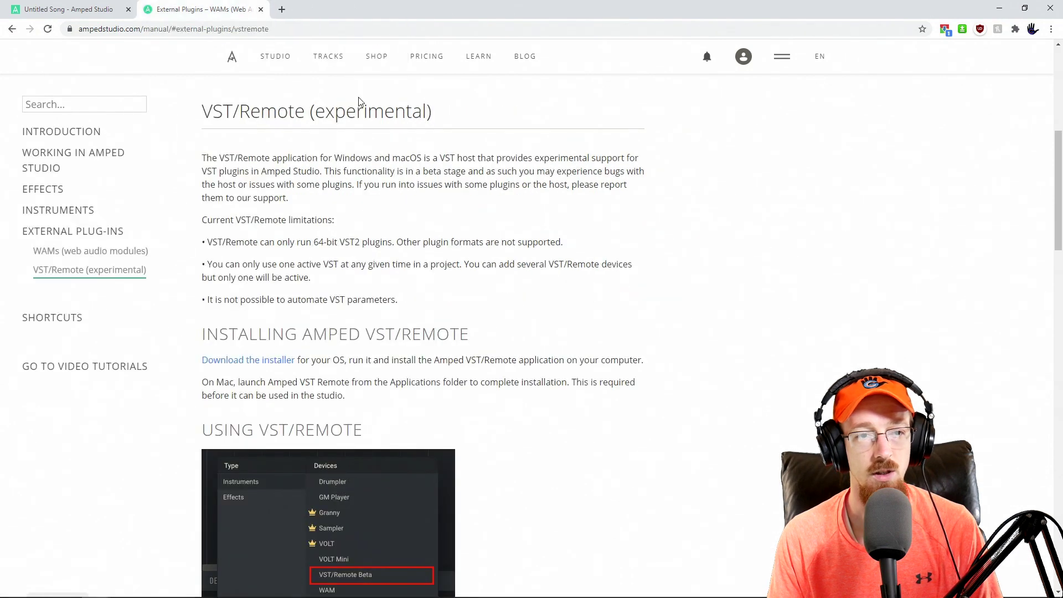
click(261, 9)
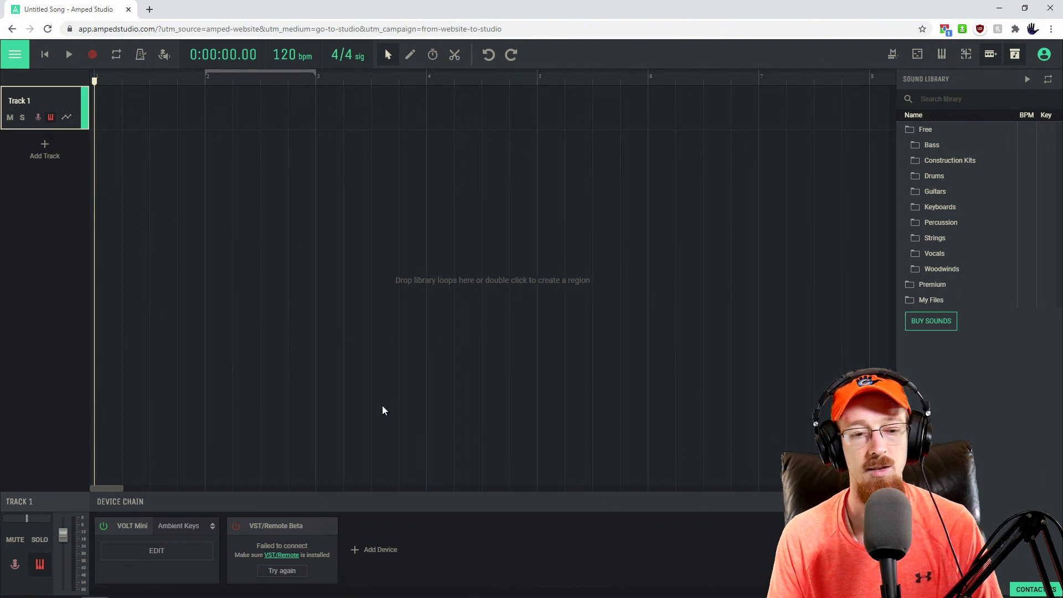
click(284, 571)
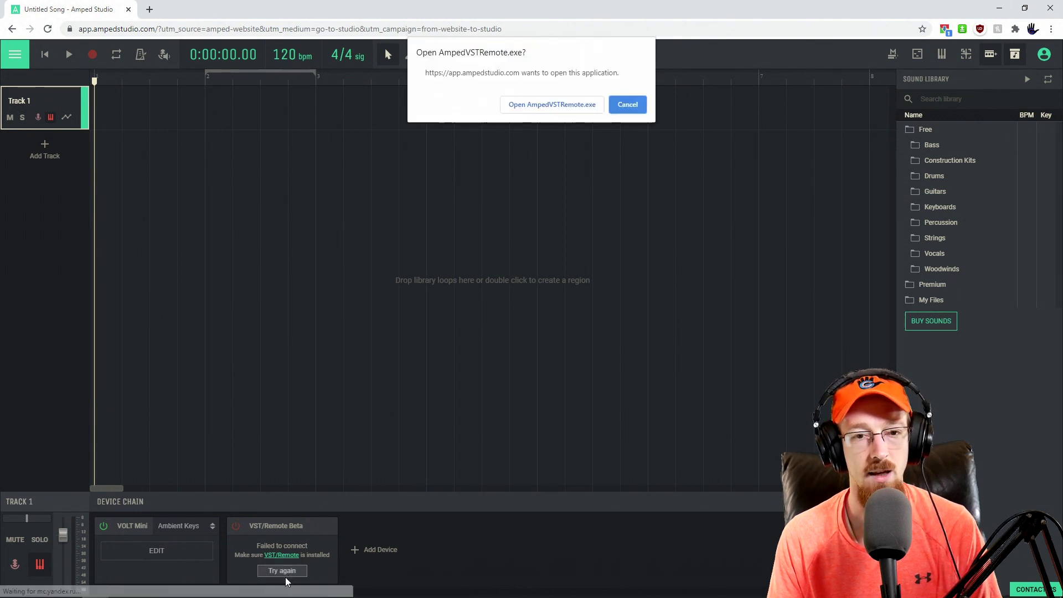
click(553, 105)
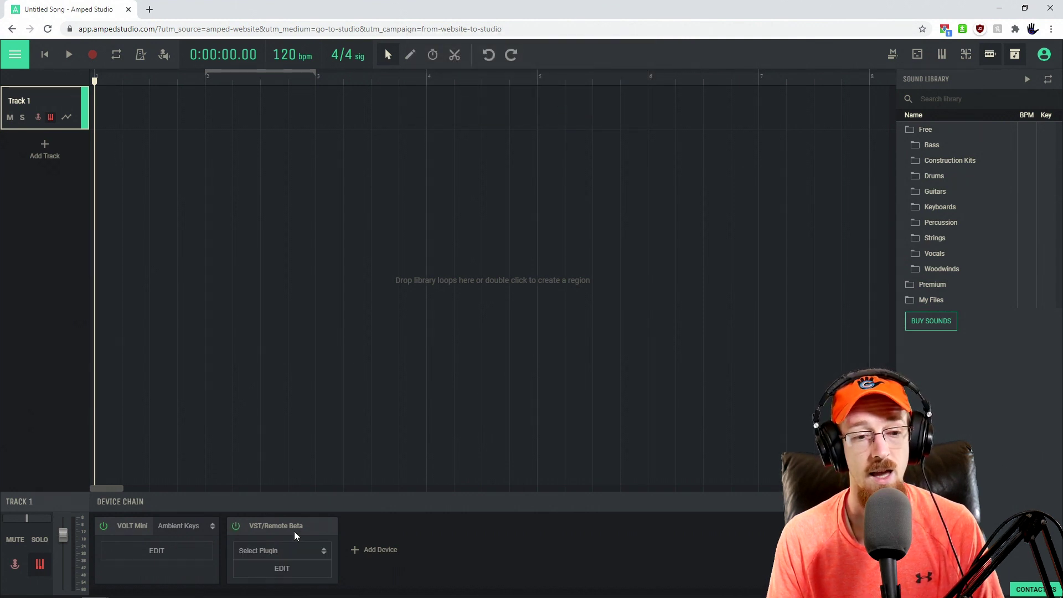
Step: Examine the list of VST plugins available in the VST/Remote Beta device without choosing one
click(292, 550)
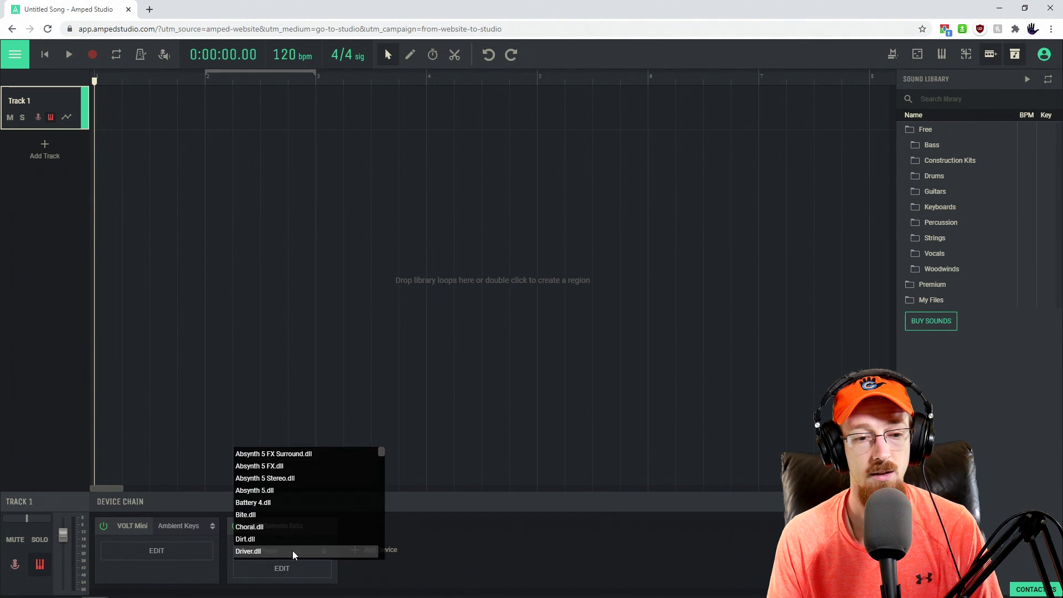
mouse_move(380, 452)
mouse_down()
mouse_move(380, 500)
mouse_move(382, 438)
mouse_up()
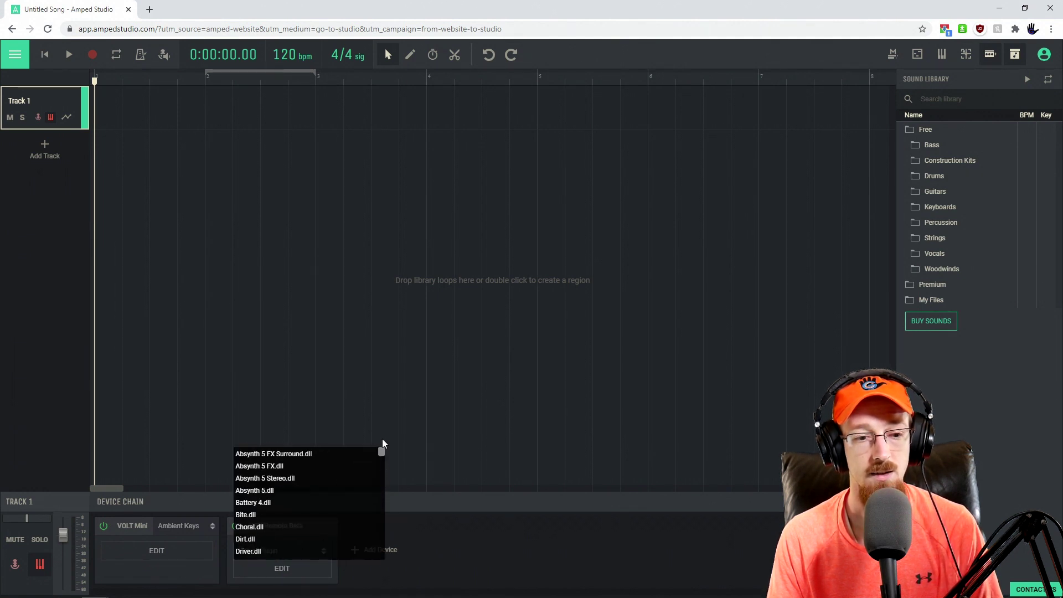
click(487, 531)
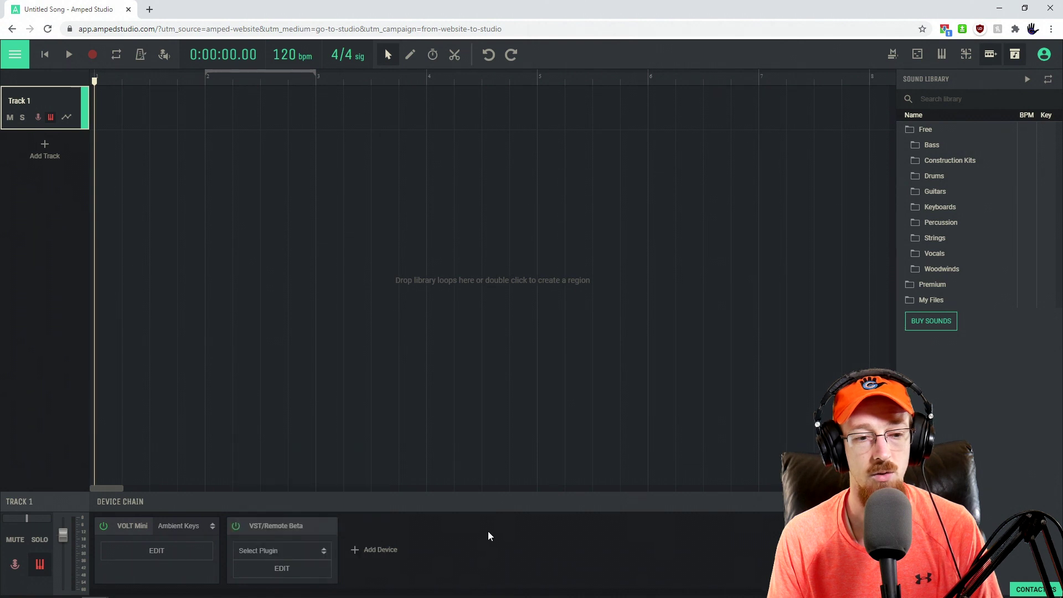
Step: Check the custom search path for VST plugins in the studio settings
click(15, 58)
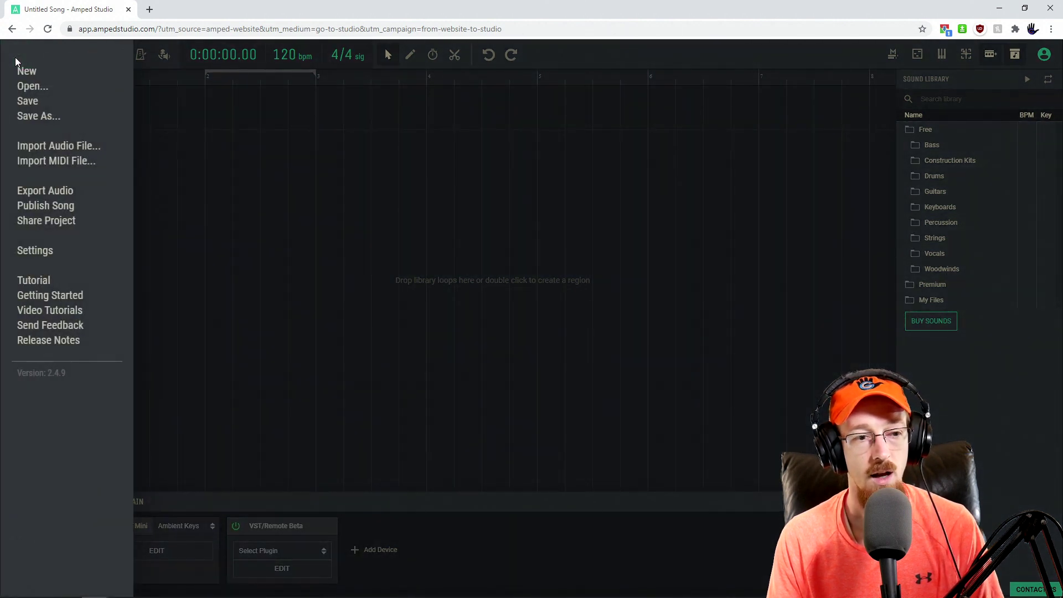
click(35, 251)
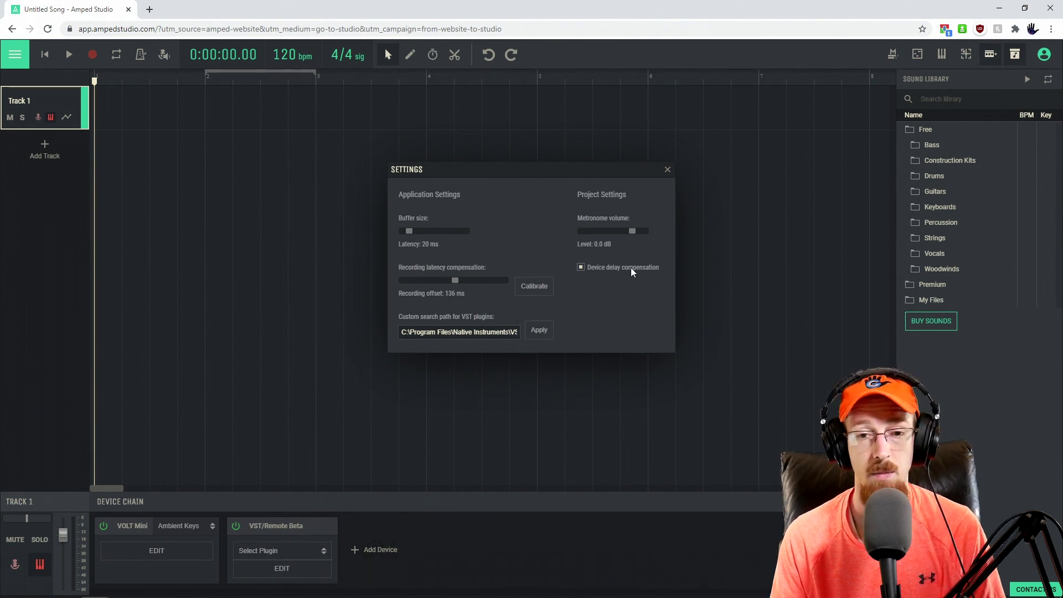
click(666, 170)
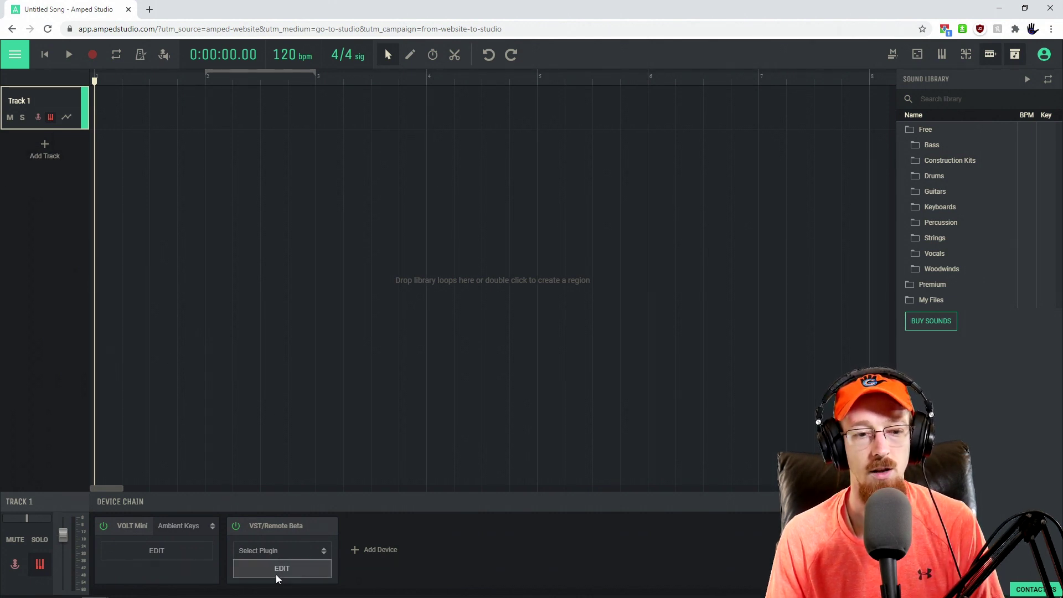
Step: Load Massive.dll in the VST/Remote Beta device and open its plugin editor
click(287, 551)
scroll(304, 497, down, 6)
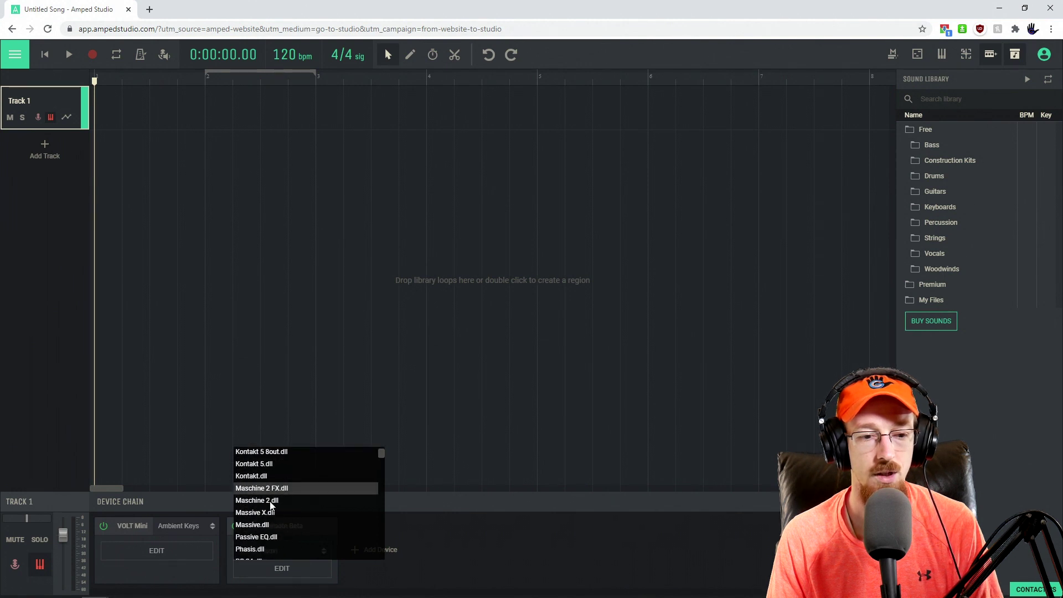
click(253, 525)
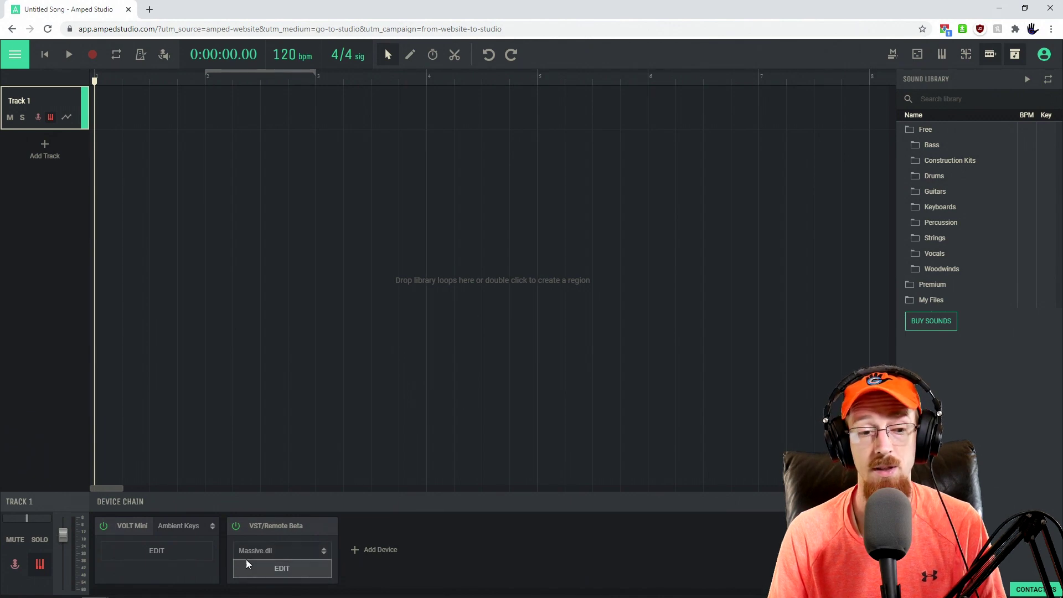
click(300, 570)
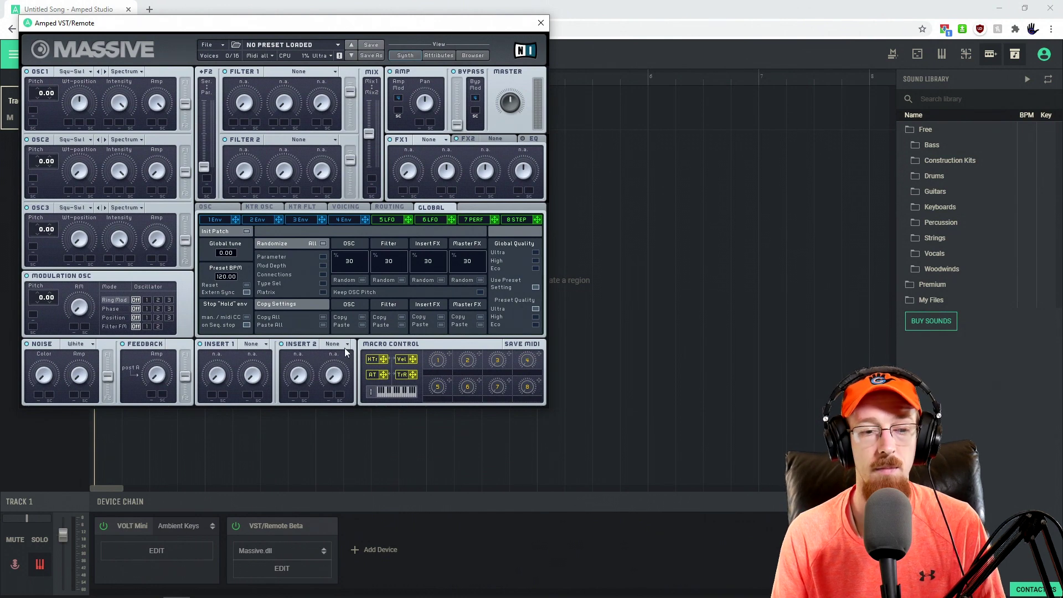
Step: Switch between the studio and the Massive plugin window twice, finishing with Massive in front
mouse_move(190, 577)
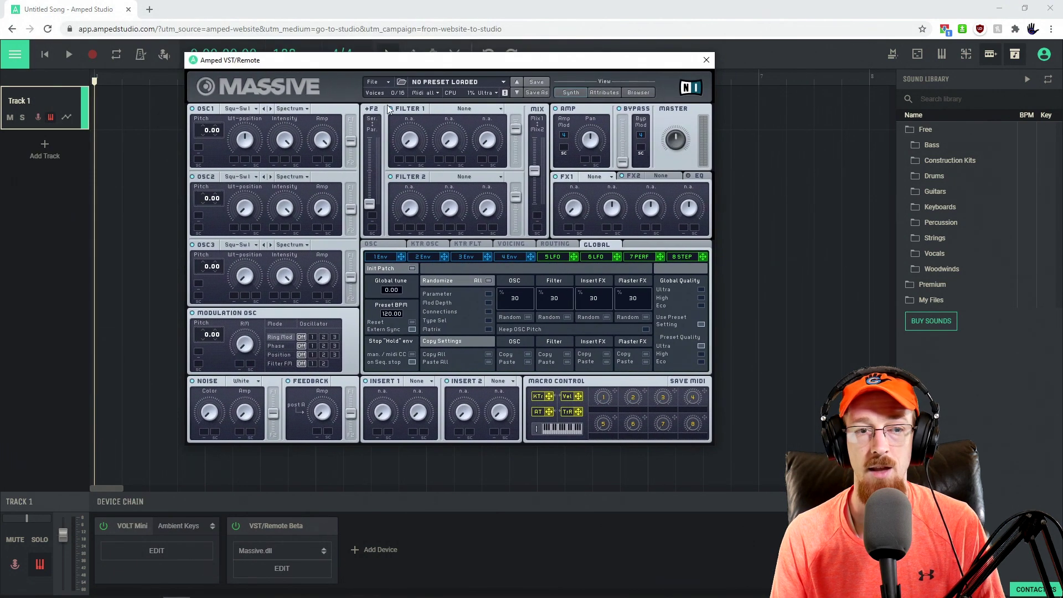
click(64, 248)
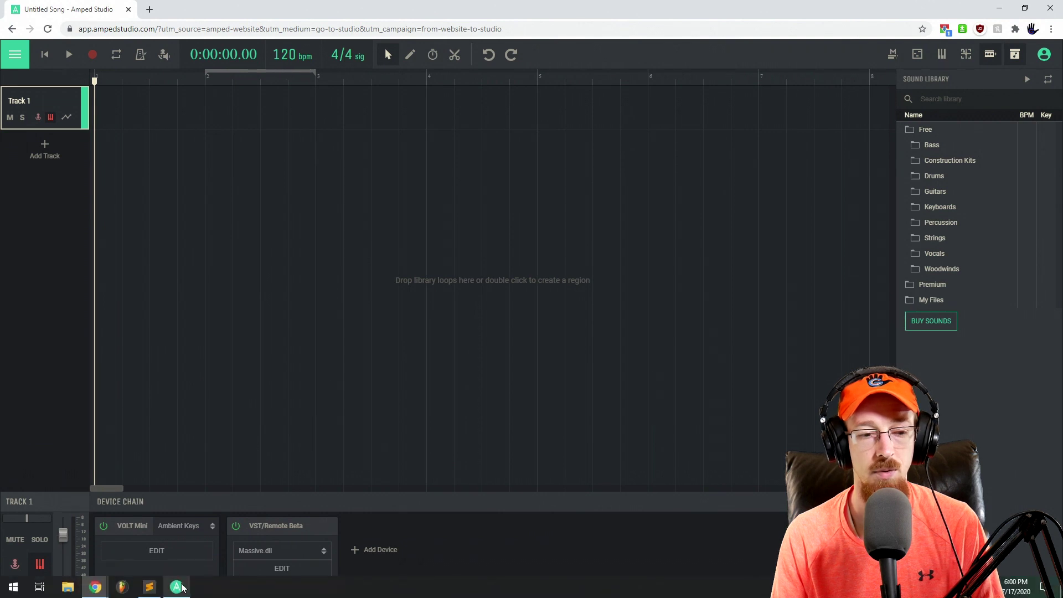
click(178, 588)
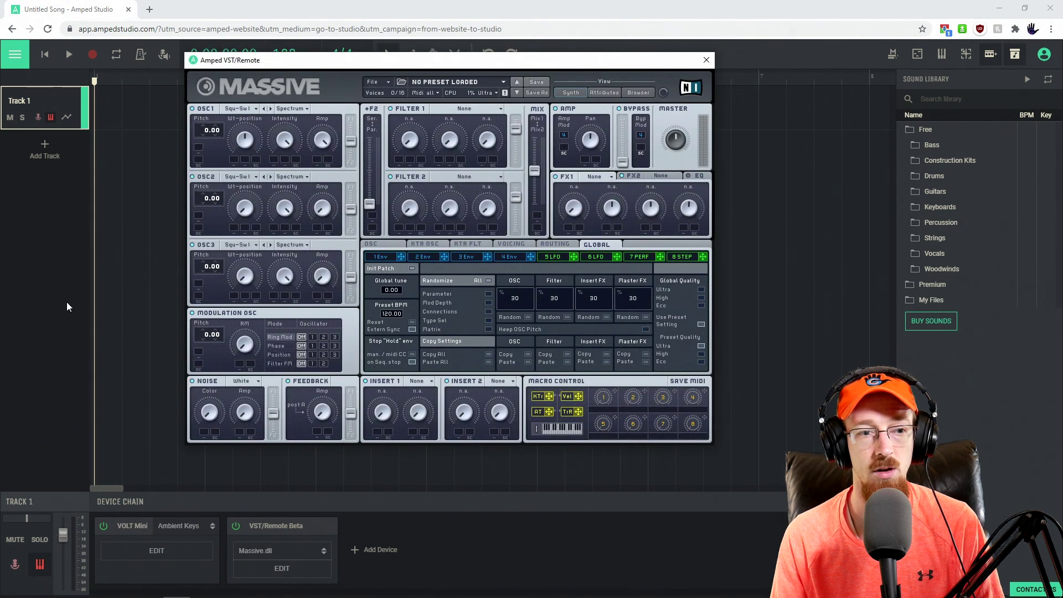
click(67, 307)
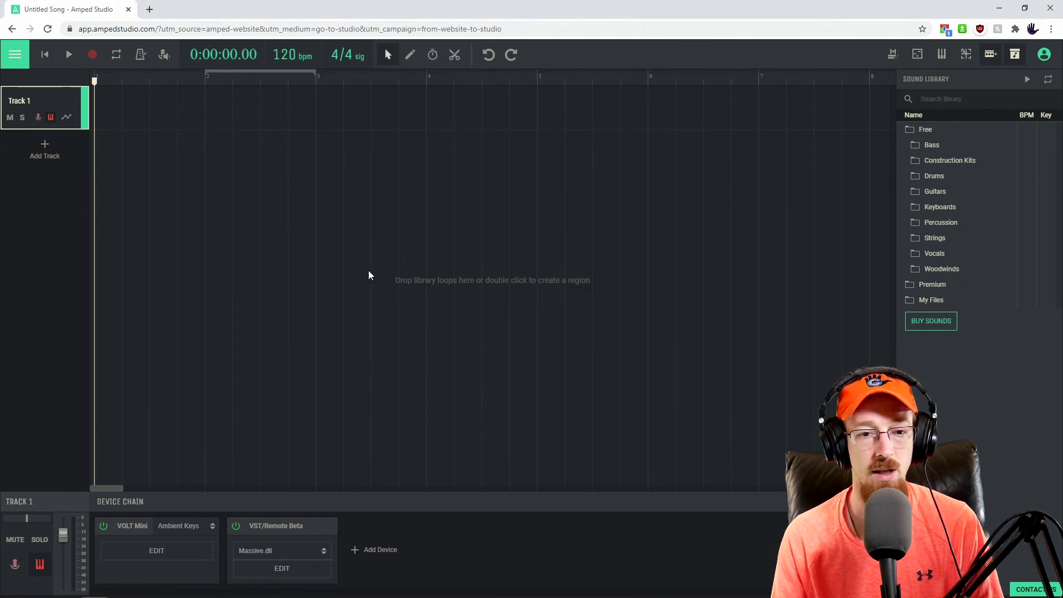
click(177, 589)
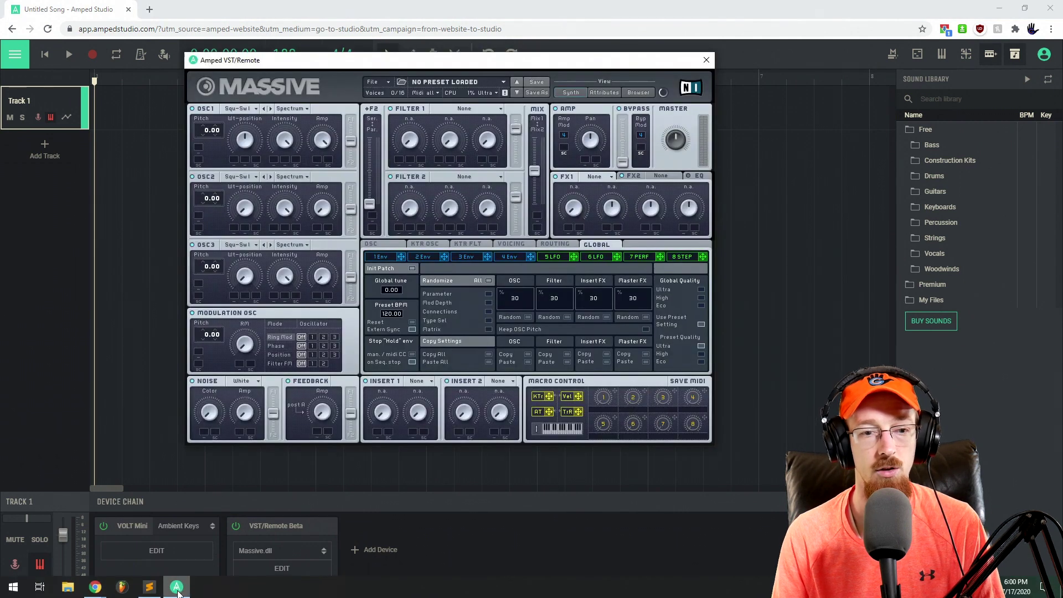
drag(524, 62, 553, 72)
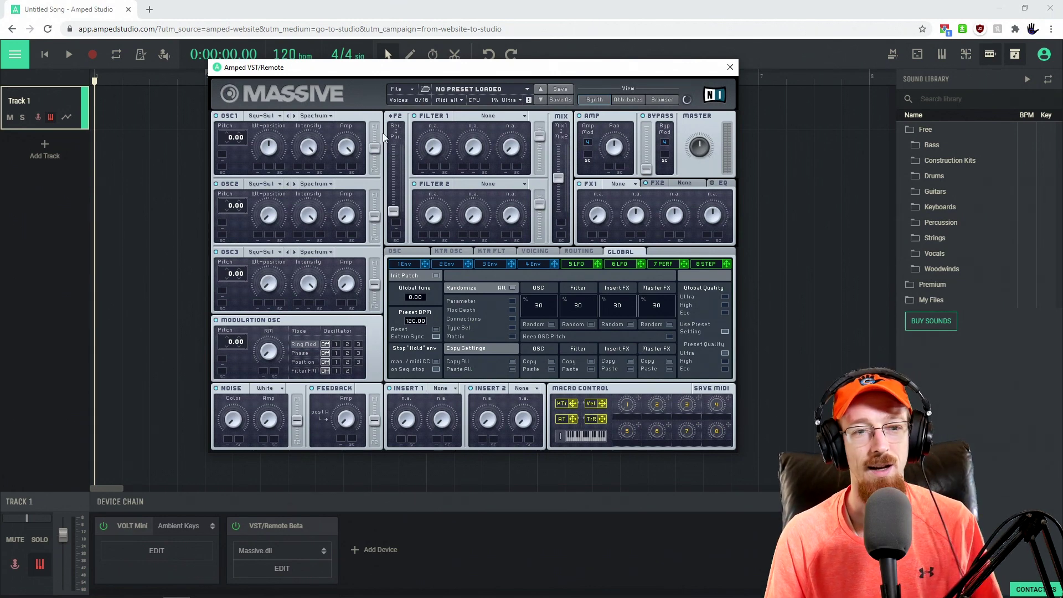
drag(564, 72, 561, 85)
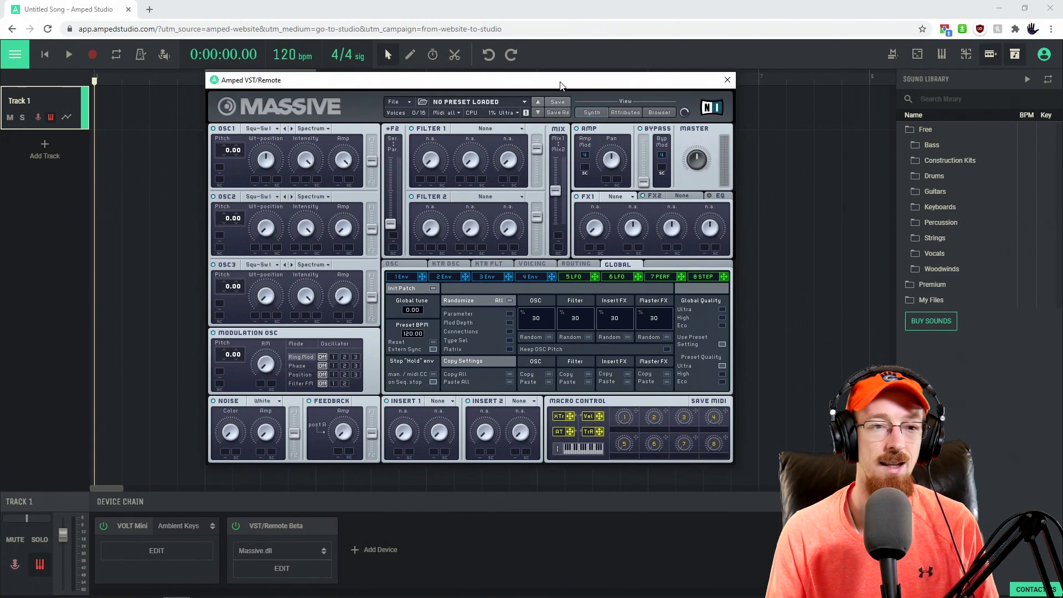
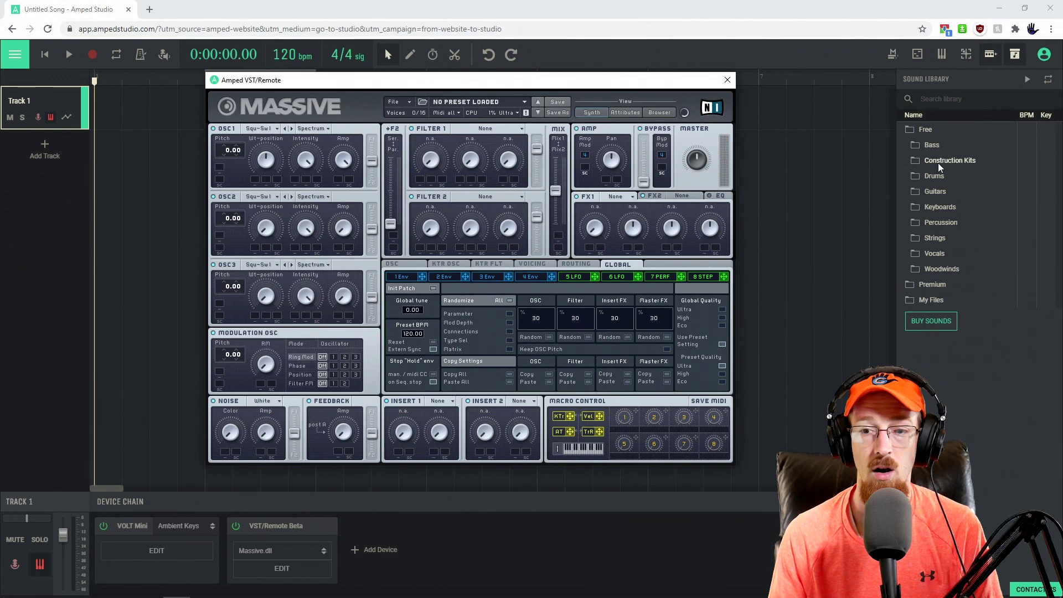
Step: Place the Bass 1 Kit01 audio loop from Construction Kits, Kit 01 on a new track at the song start and play it briefly
click(939, 177)
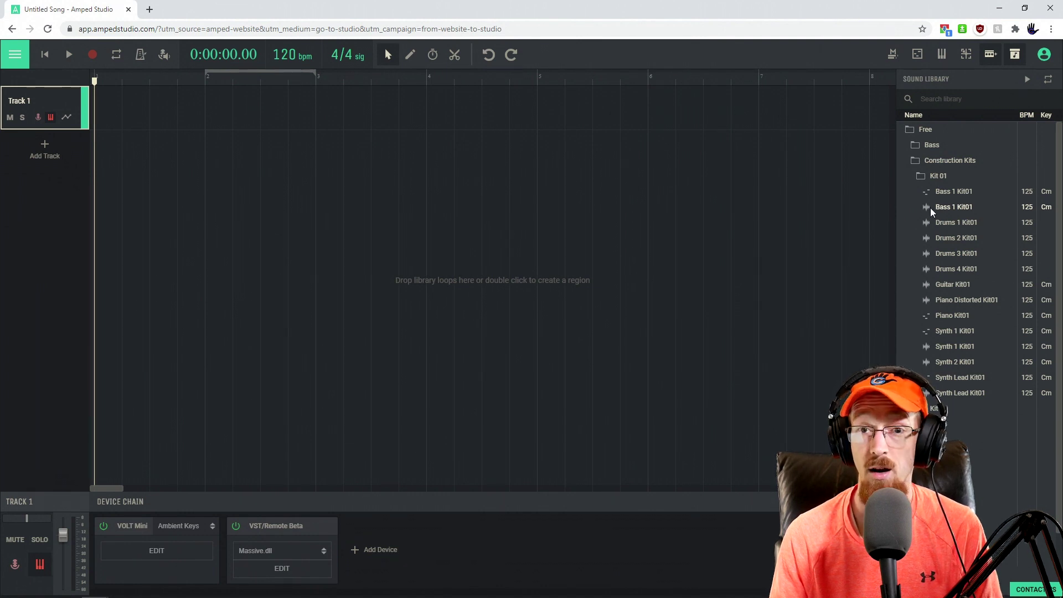
drag(947, 206, 117, 176)
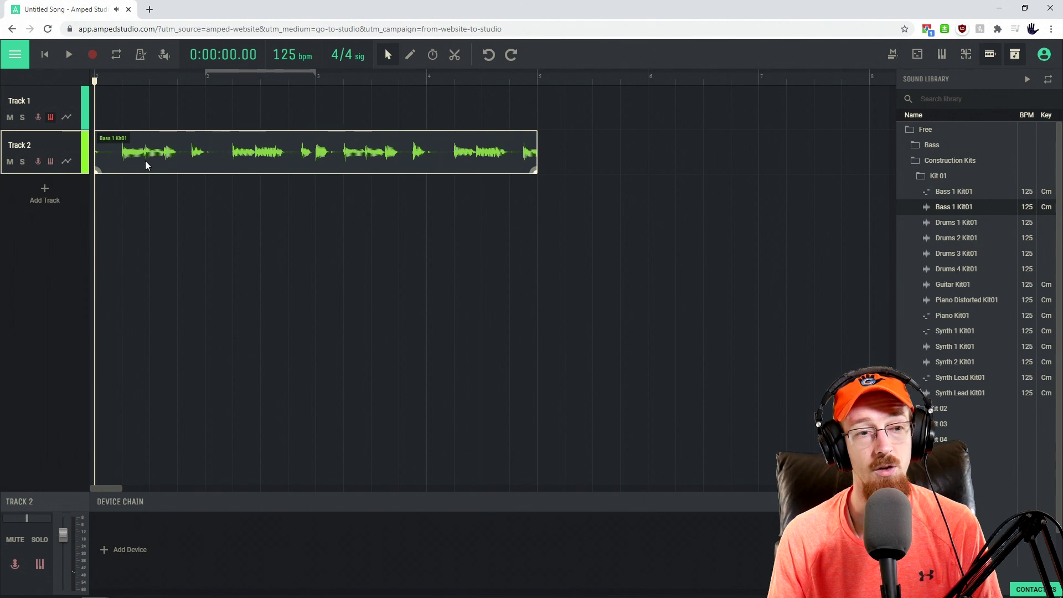
key(space)
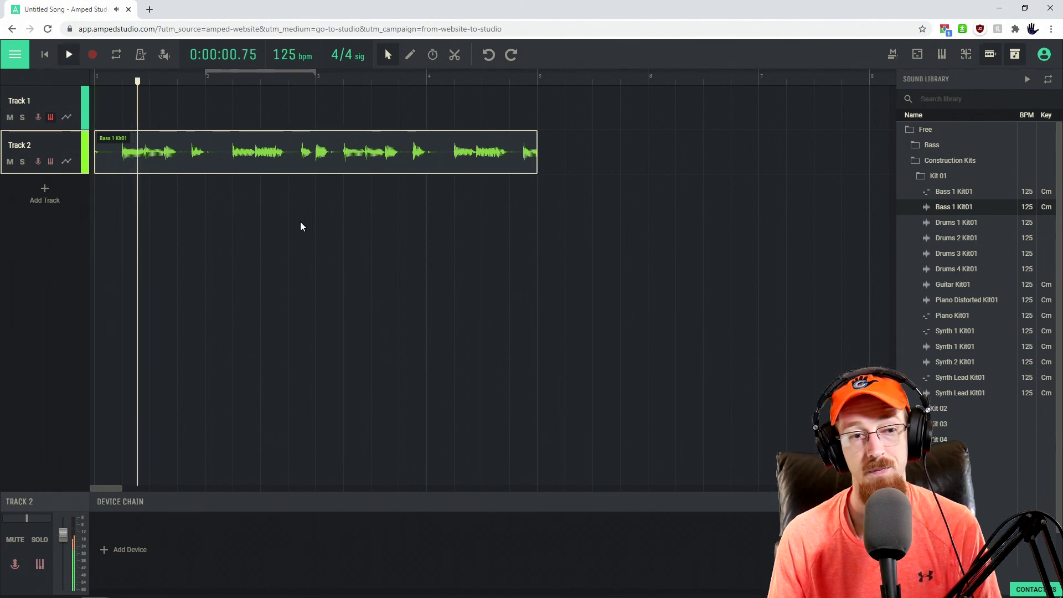
key(space)
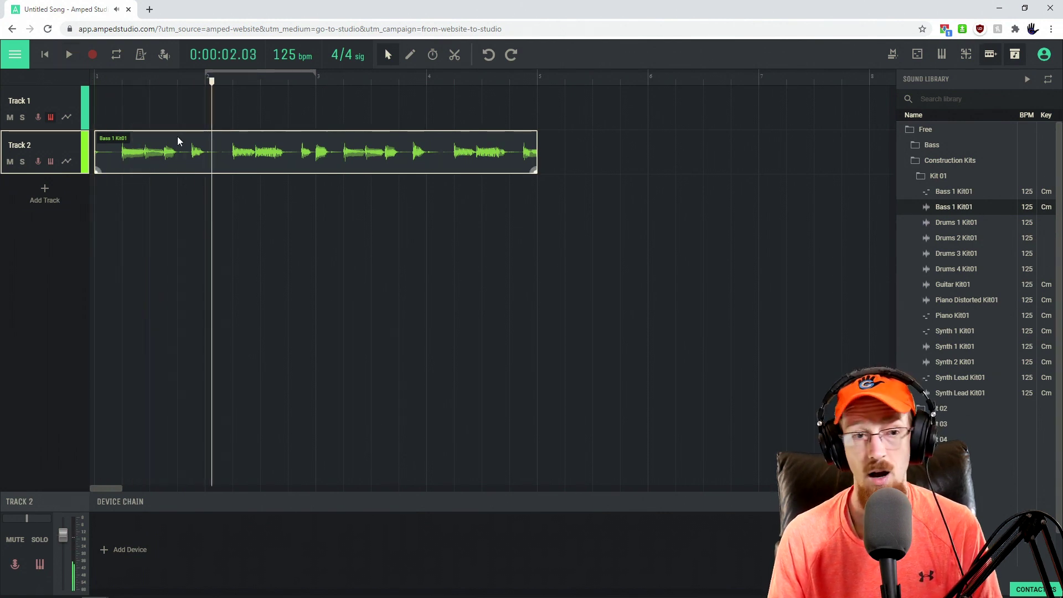
key(Home)
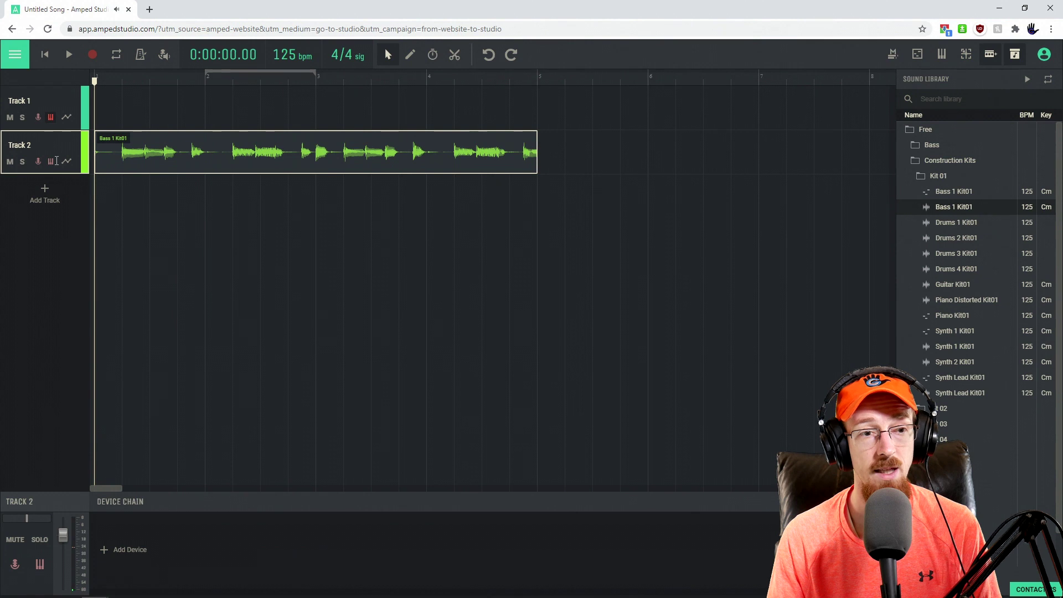
Step: Place the Bass 1 Kit01 MIDI loop at the start of Track 1 and view its notes in the Note Editor
click(943, 193)
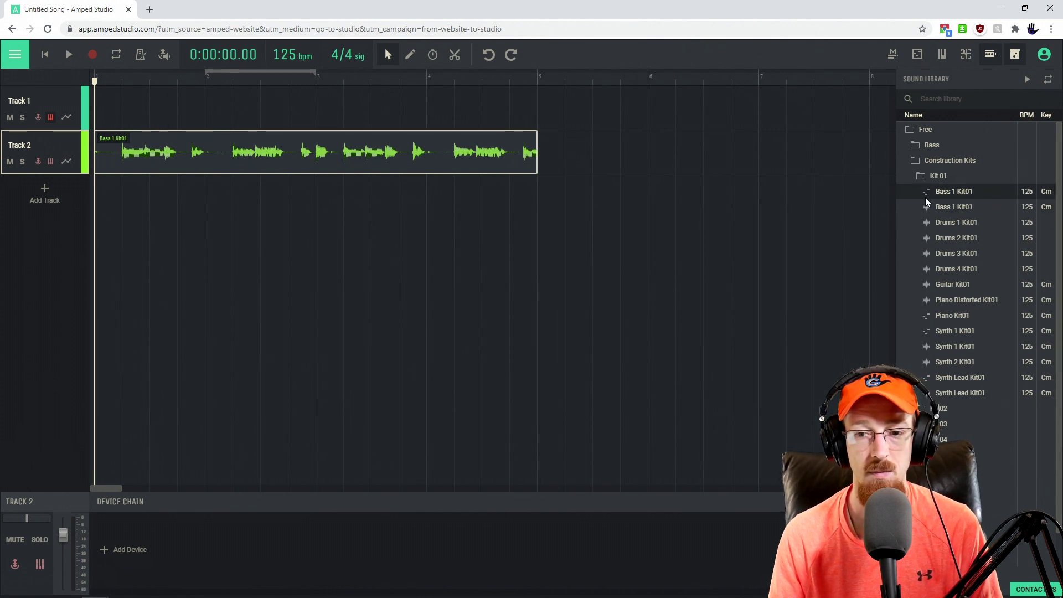
drag(939, 192, 108, 110)
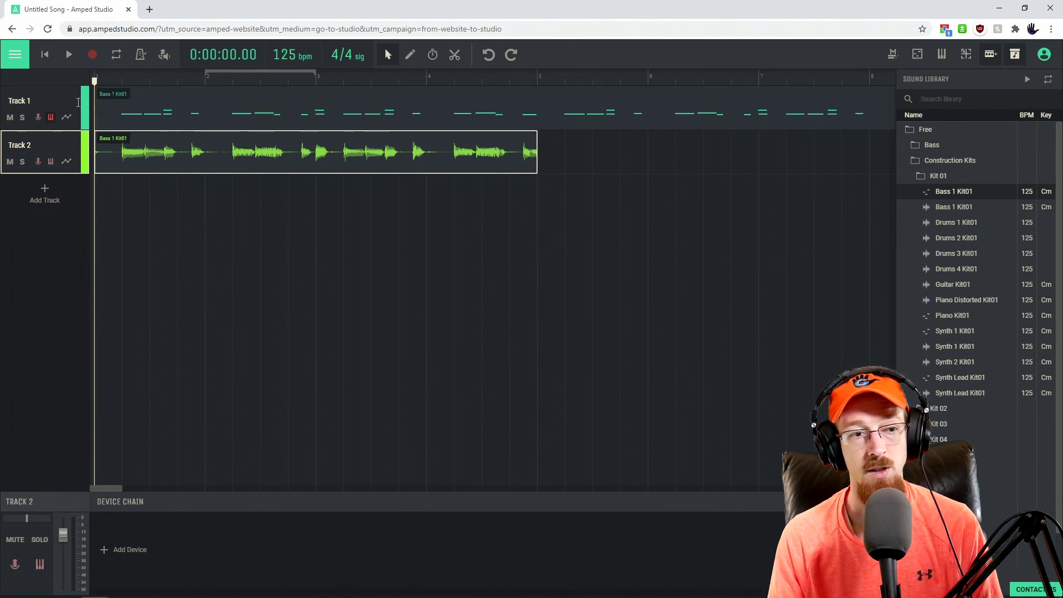
double_click(217, 102)
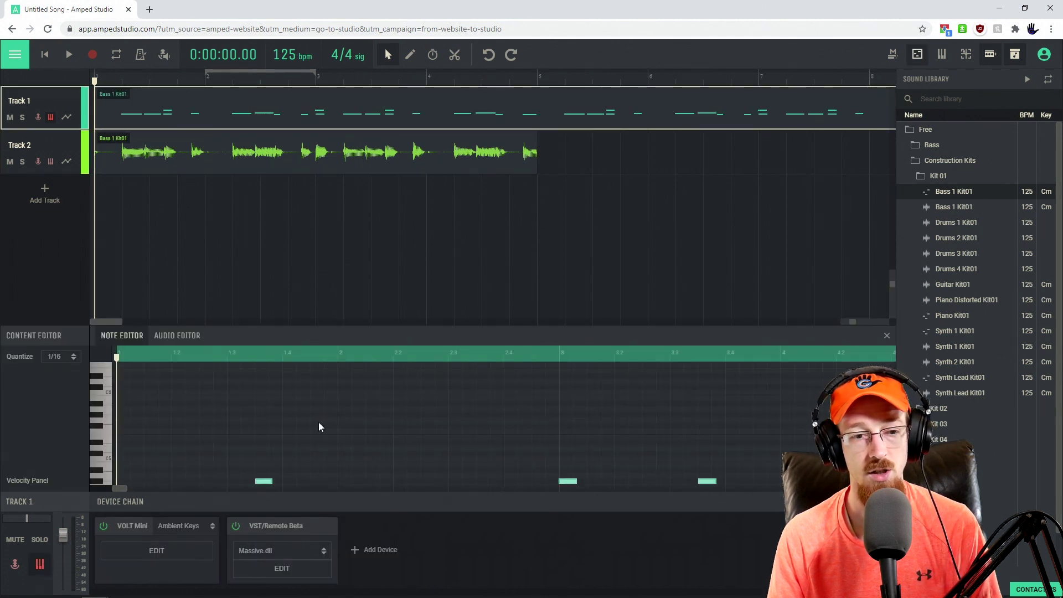
drag(366, 327, 368, 157)
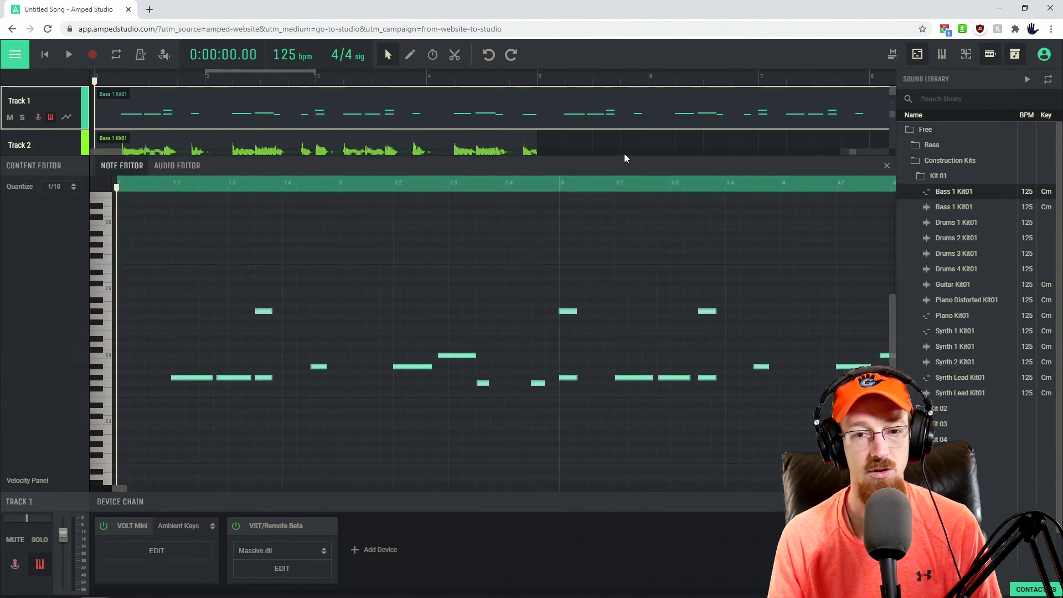
drag(623, 165, 619, 310)
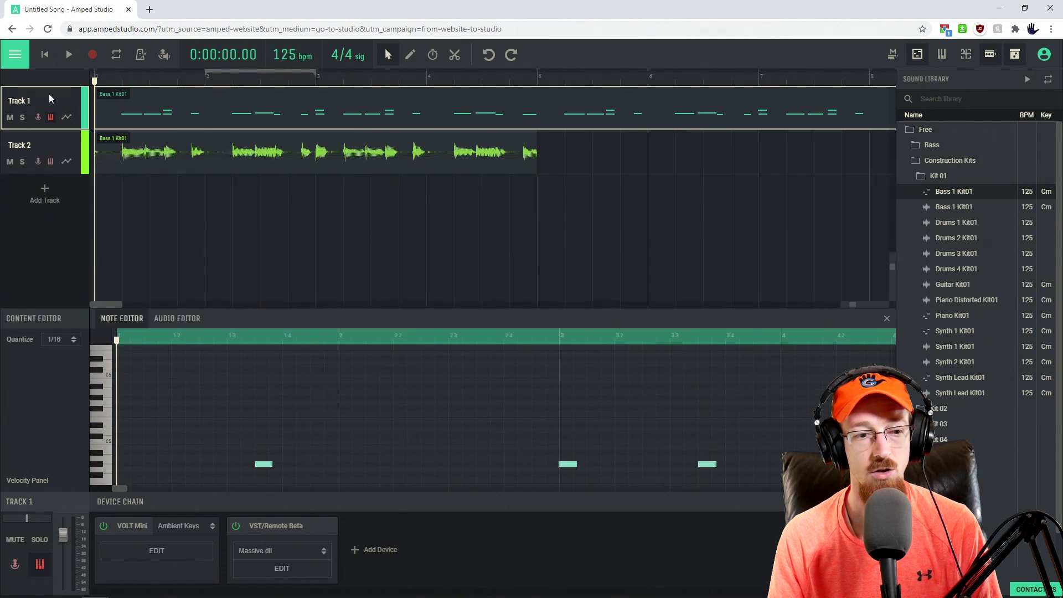
Step: Remove VOLT Mini from Track 1's device chain and play the bass notes through Massive with its plugin editor open
click(115, 519)
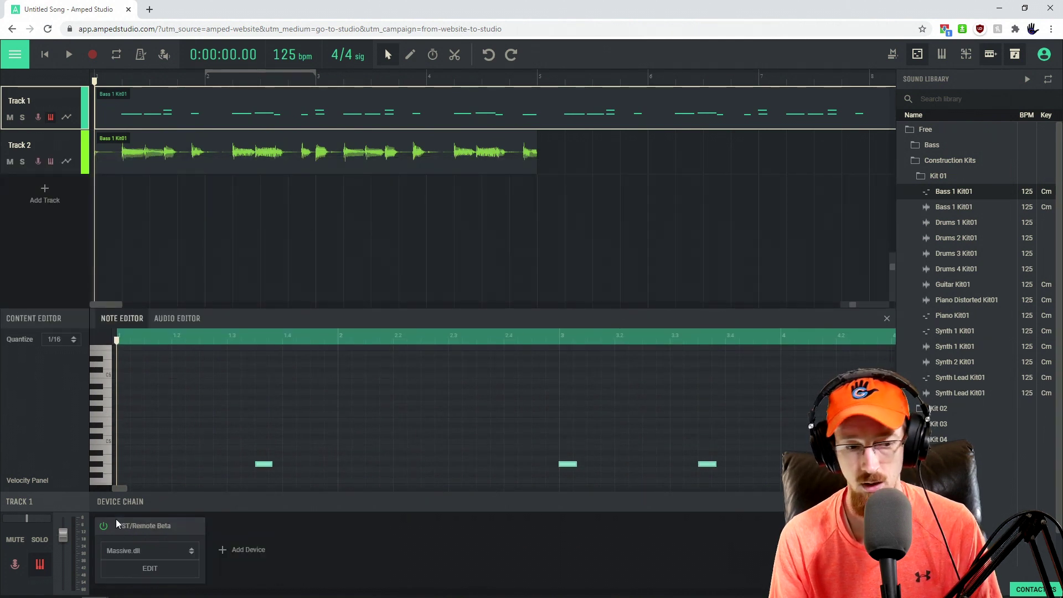
click(169, 578)
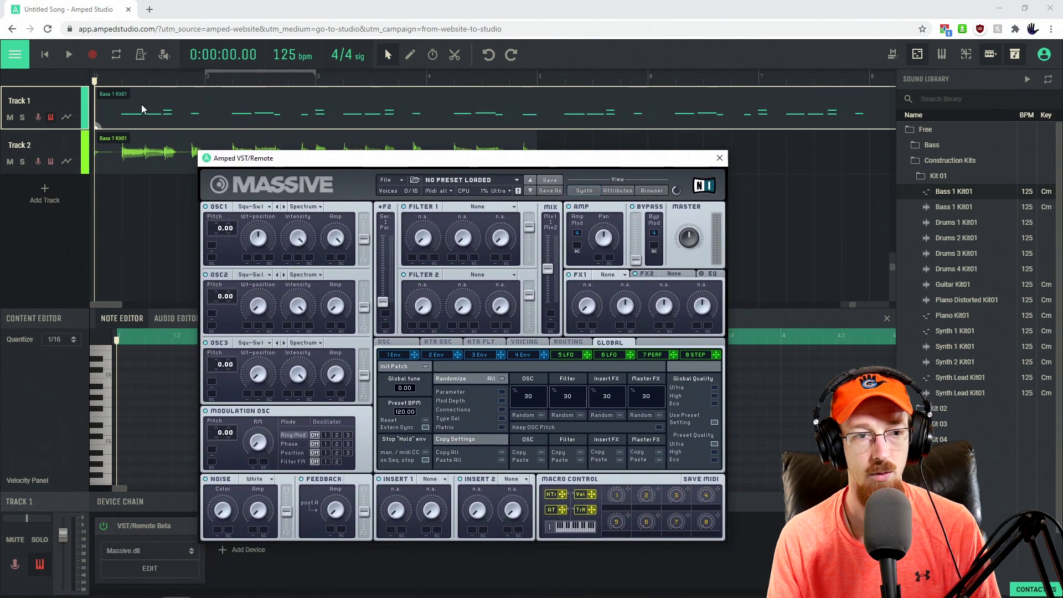
click(67, 54)
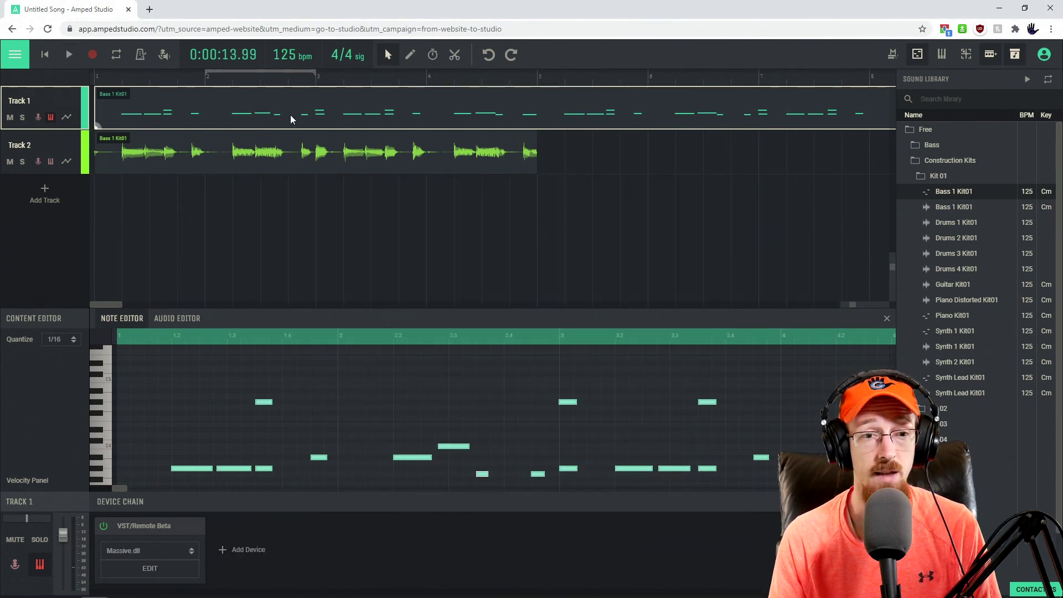
double_click(55, 102)
key(Return)
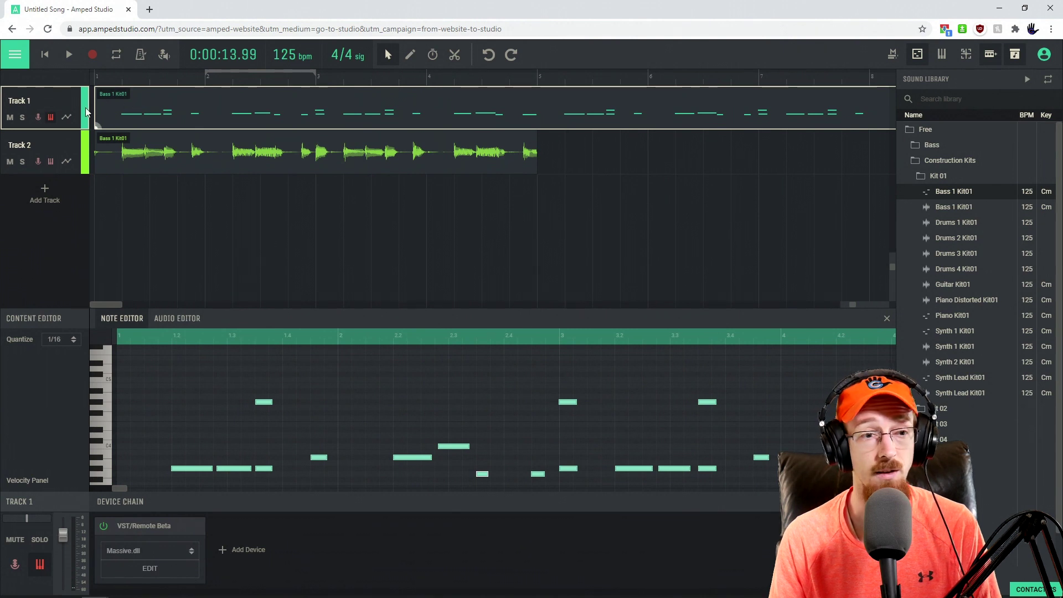
double_click(52, 143)
key(Return)
click(218, 157)
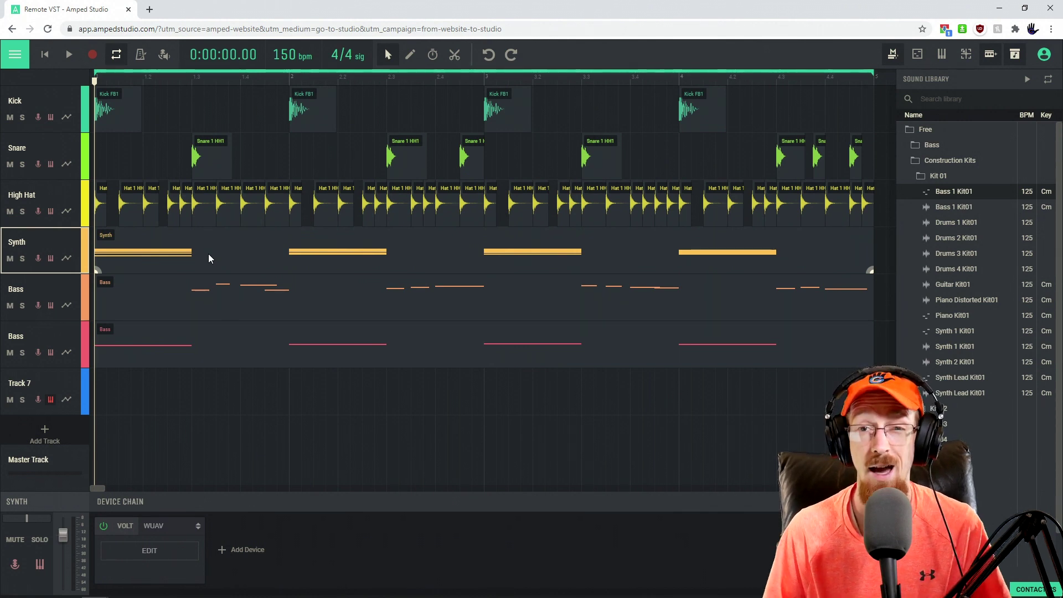
Step: Move the Synth region from the Synth track onto Track 7 and select Track 7
key(space)
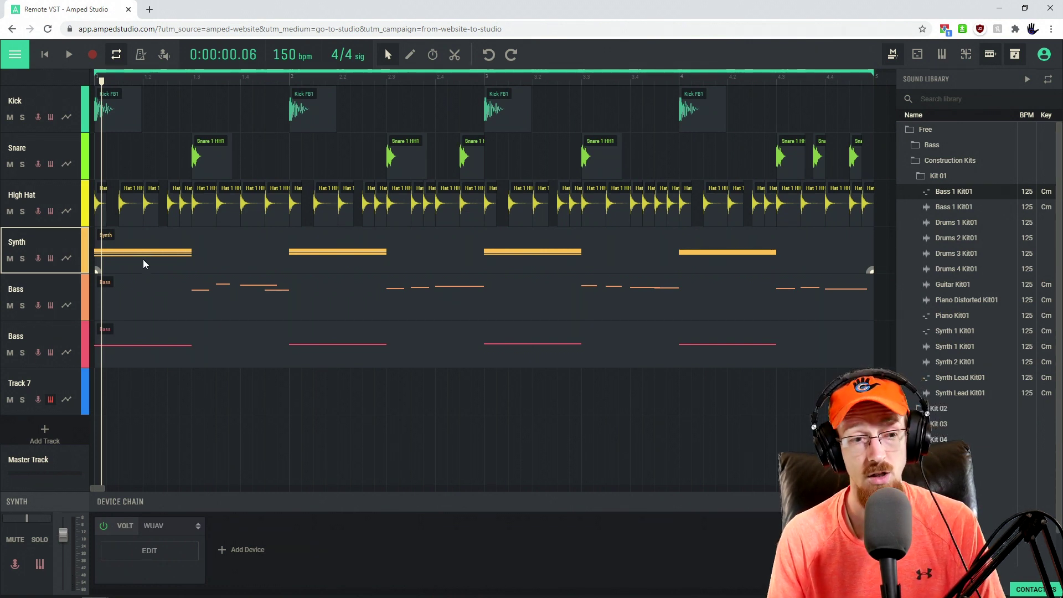
drag(145, 257, 129, 398)
click(71, 373)
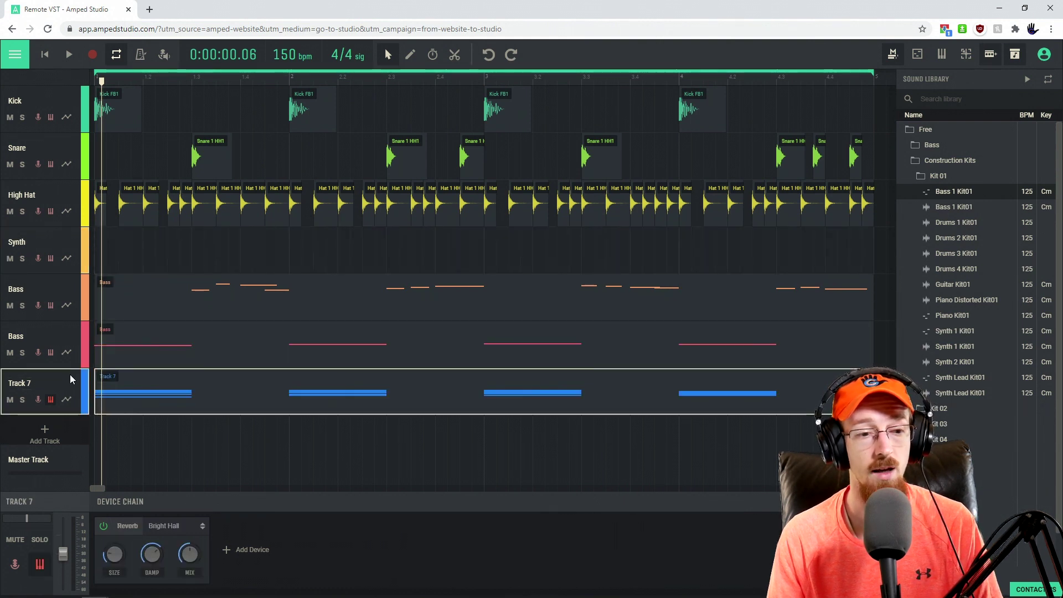
Step: Add a VST/Remote Beta instrument to Track 7 and place it before the Reverb in the device chain
click(251, 550)
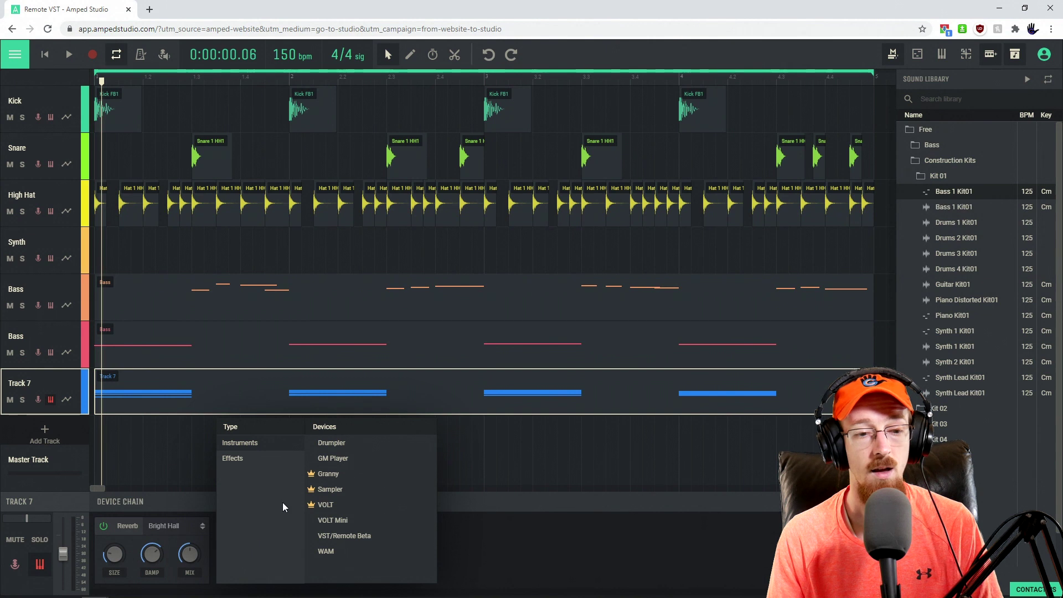
click(354, 536)
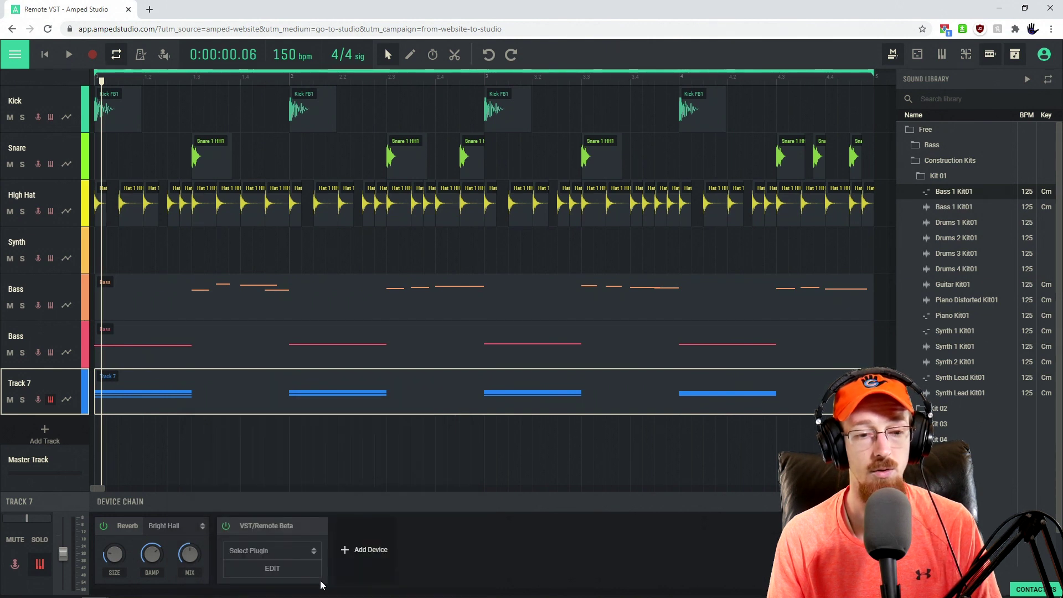
drag(316, 524, 122, 524)
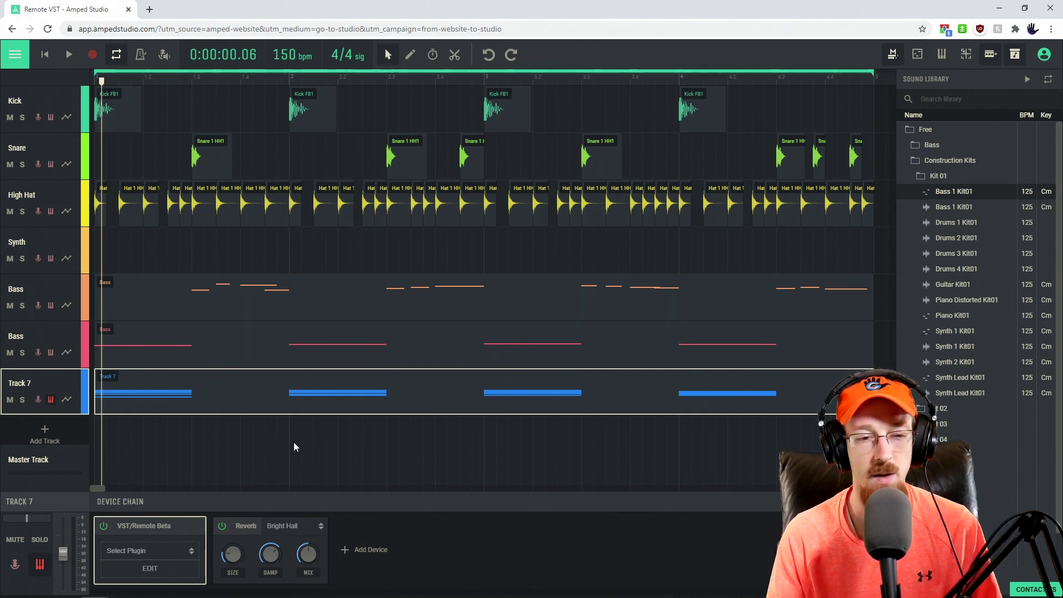
Step: Load Massive.dll in Track 7's VST/Remote Beta device and close the plugin window
click(155, 552)
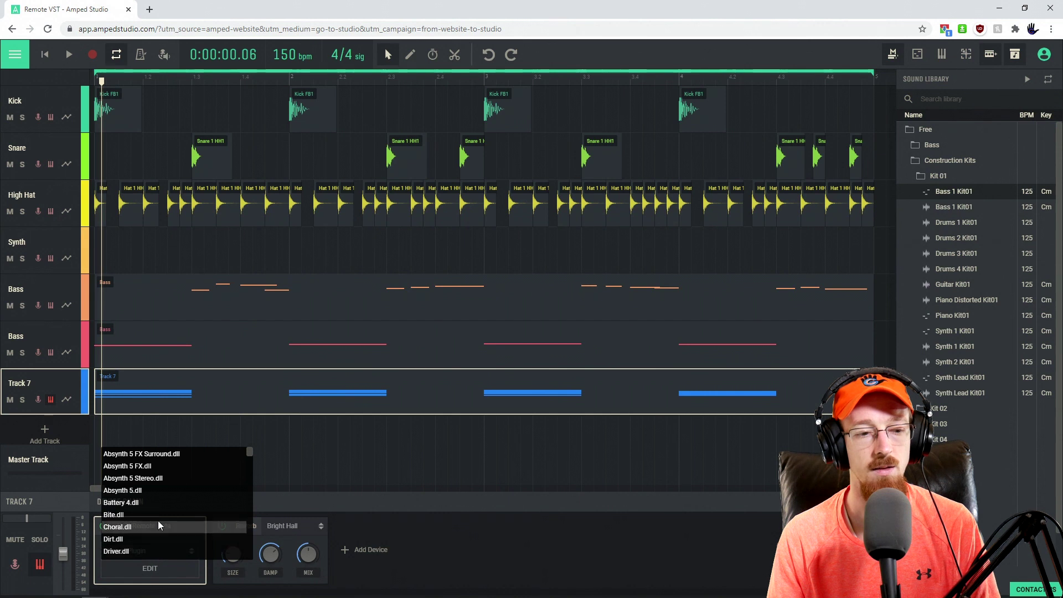
scroll(148, 488, down, 10)
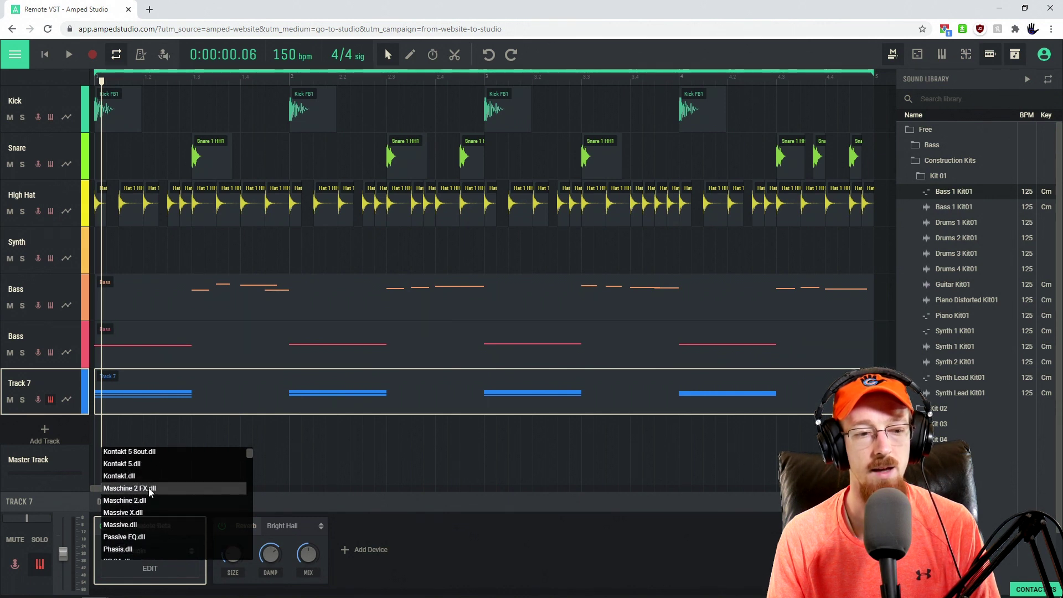
scroll(147, 484, down, 2)
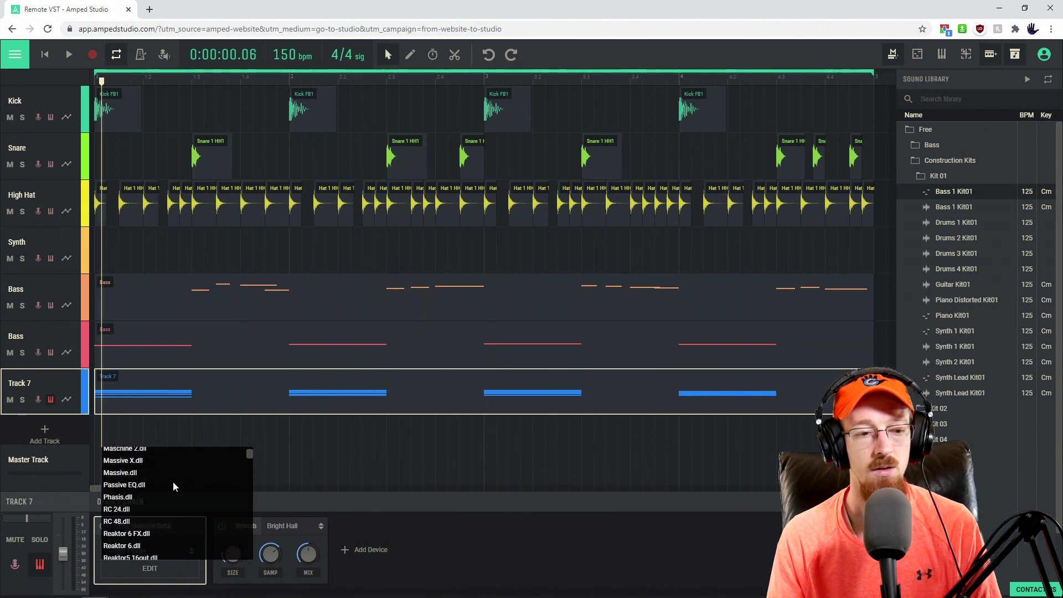
click(142, 469)
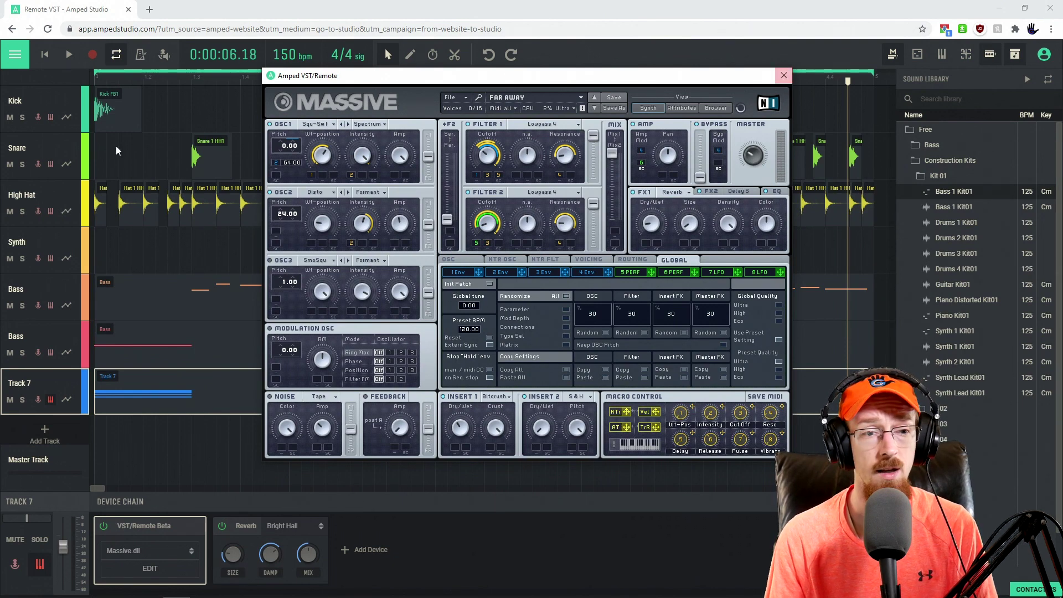
click(786, 76)
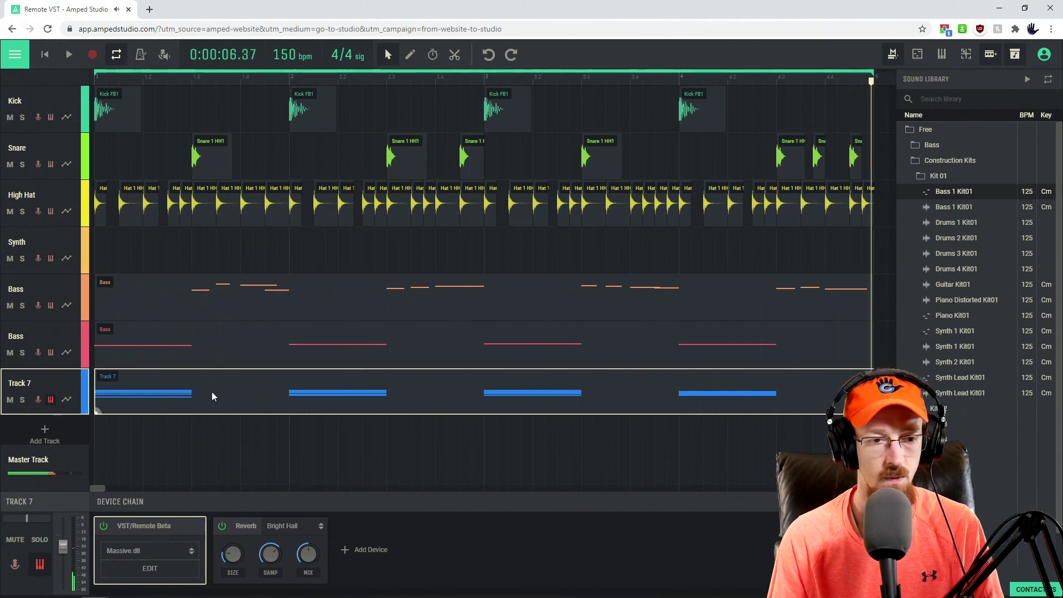
Step: Copy the Track 7 region onto the Synth track at the song start and play both layers together
drag(188, 402, 141, 248)
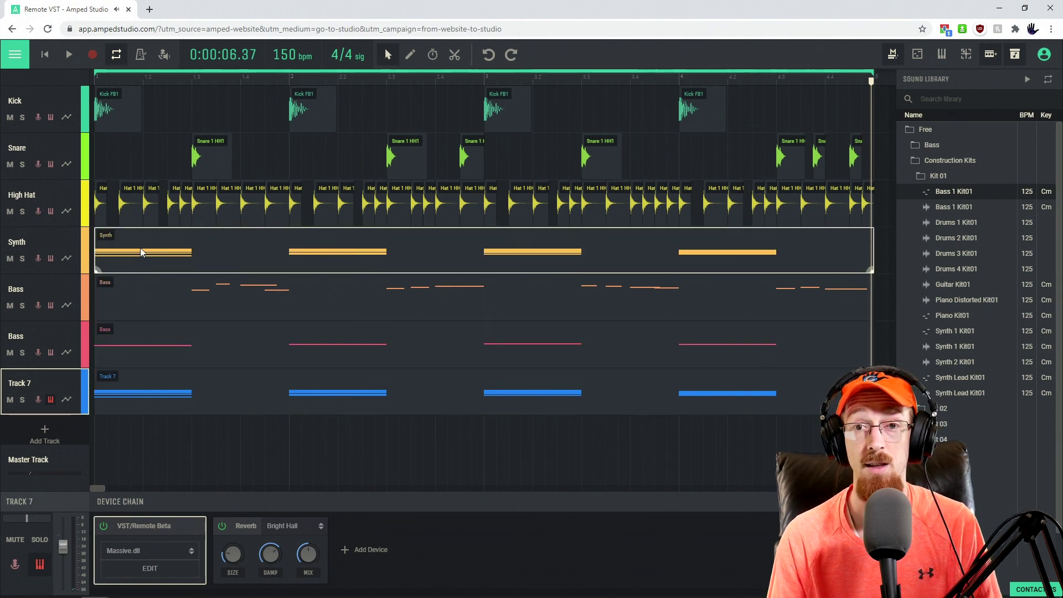
key(space)
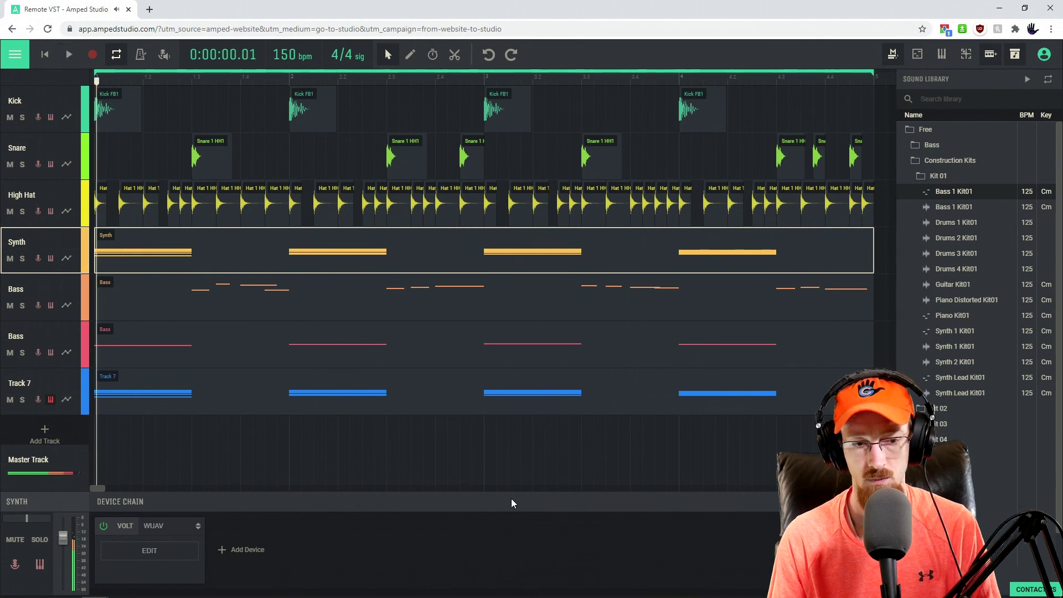
click(500, 446)
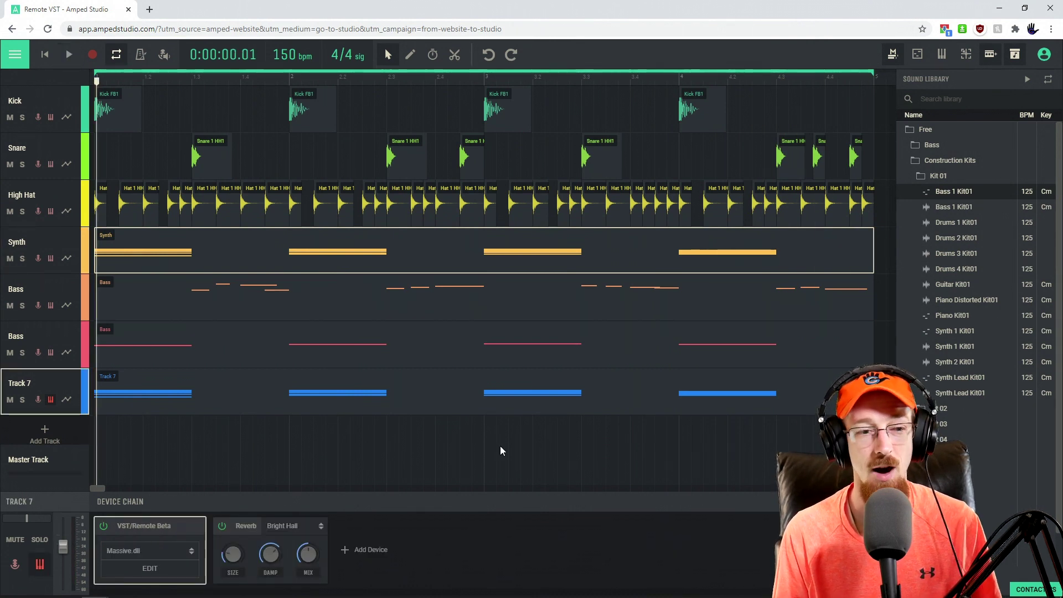